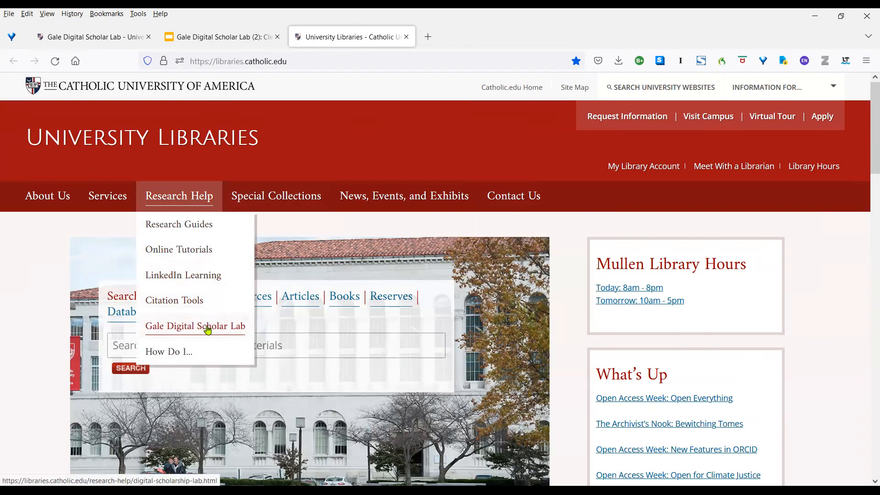
# Go to the library's Gale Digital Scholar Lab information page and open the Lab from its access link
pyautogui.click(207, 329)
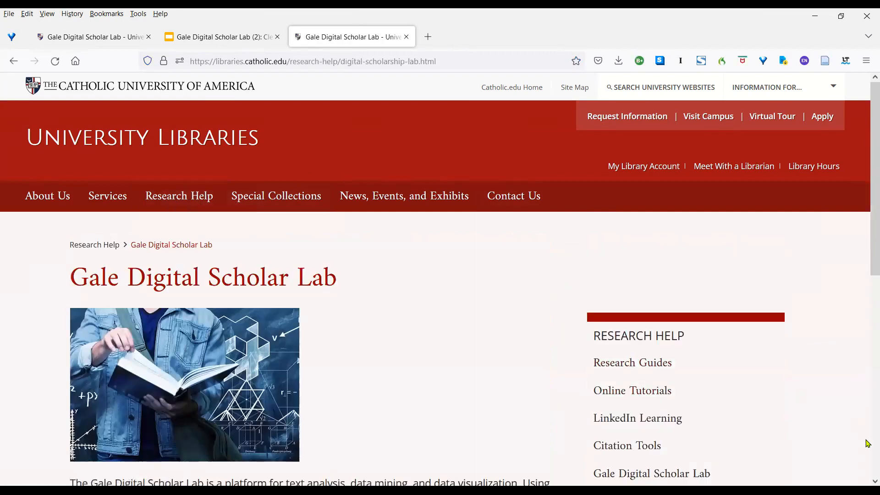
pyautogui.scroll(-8, 866, 448)
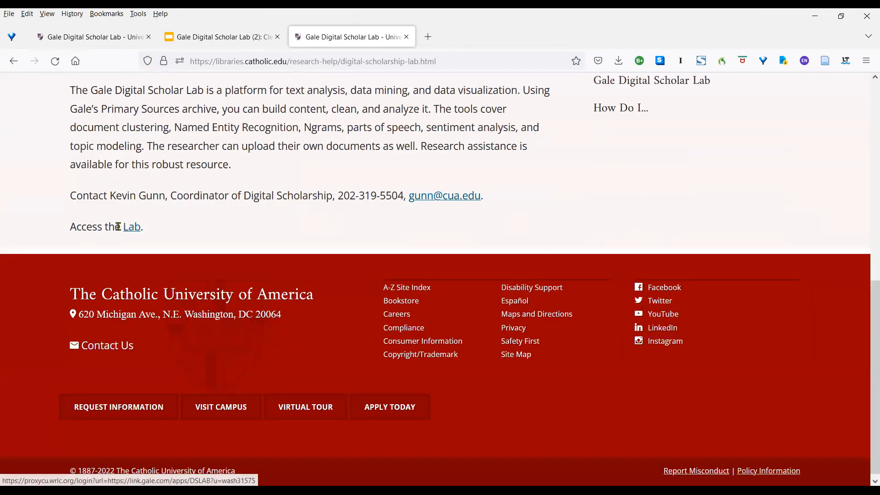
pyautogui.click(133, 231)
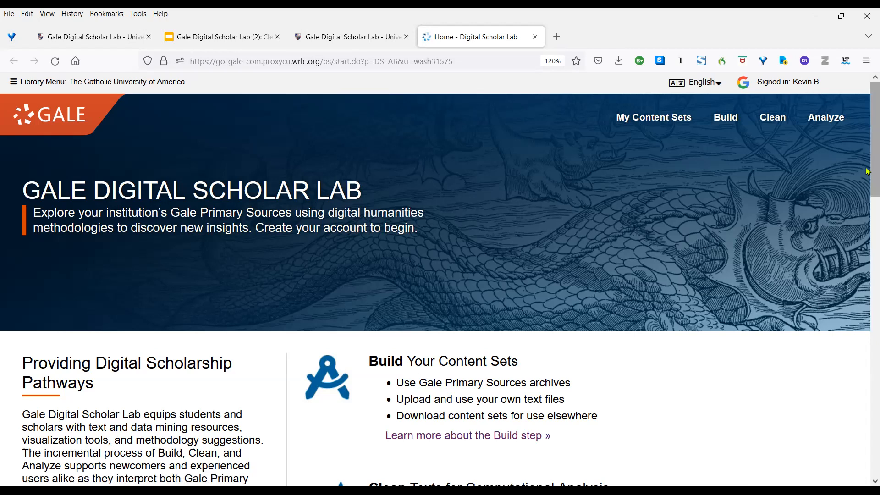
# Open the Lab's Build page and search by keyword for "northwest rebellion", choosing the suggested term "Northwest Rebellion, 1885"
pyautogui.moveTo(868, 179); pyautogui.dragTo(868, 246)
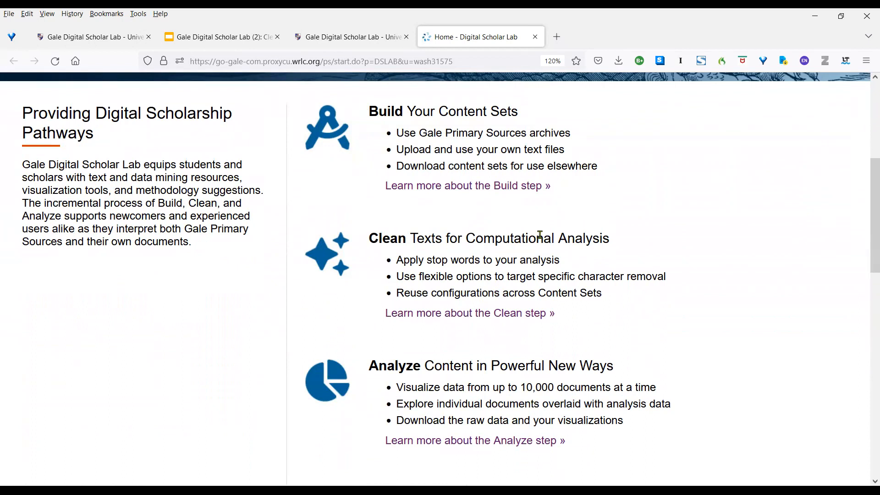
pyautogui.moveTo(868, 170); pyautogui.dragTo(868, 91)
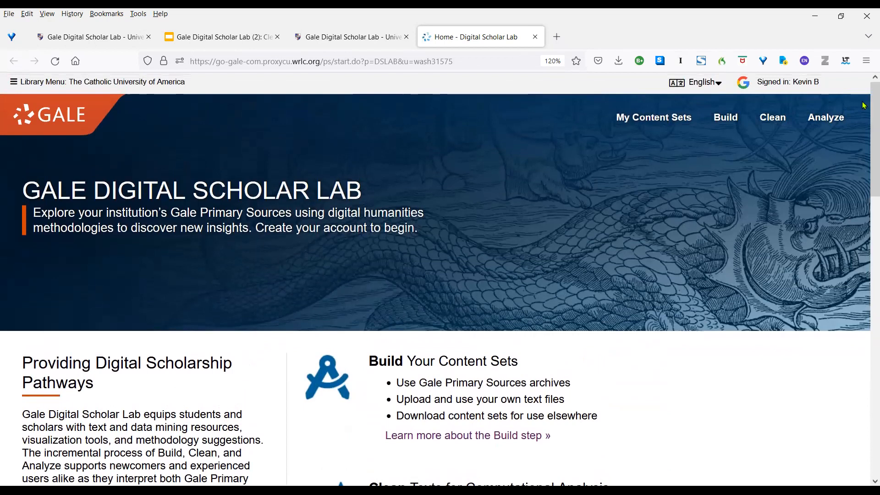
pyautogui.click(722, 120)
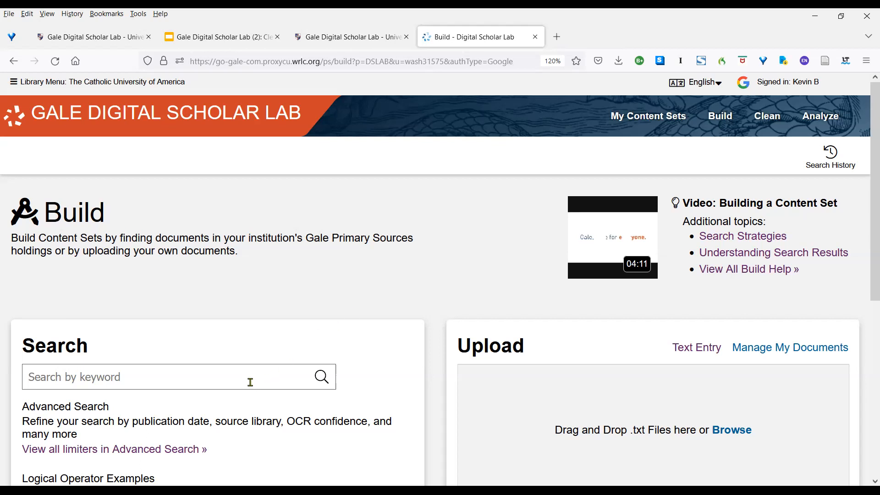
pyautogui.click(224, 379)
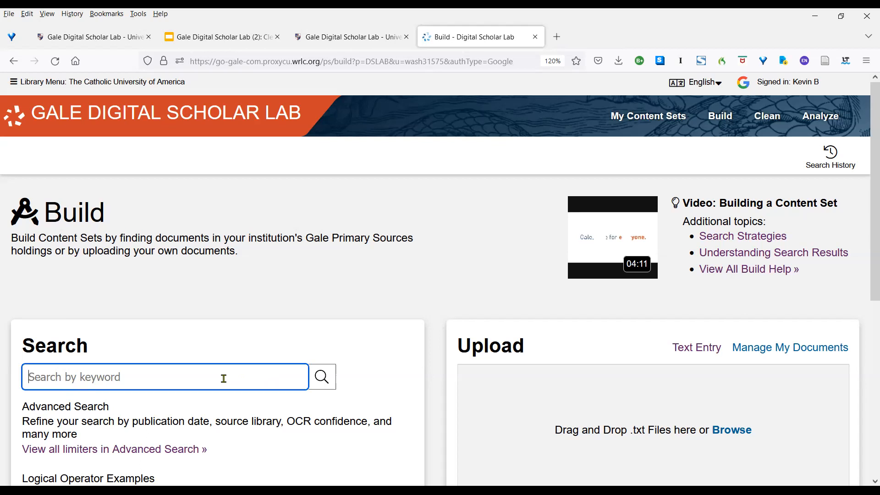
pyautogui.write('northwest rebellion')
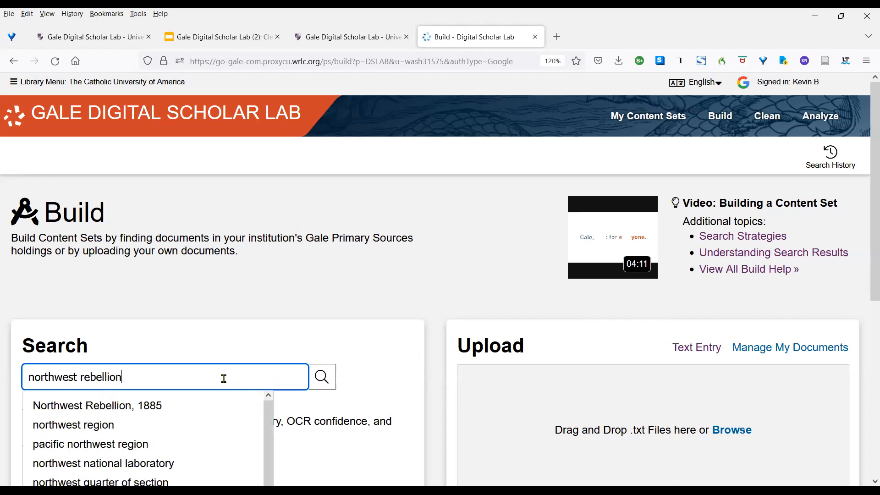
pyautogui.click(166, 410)
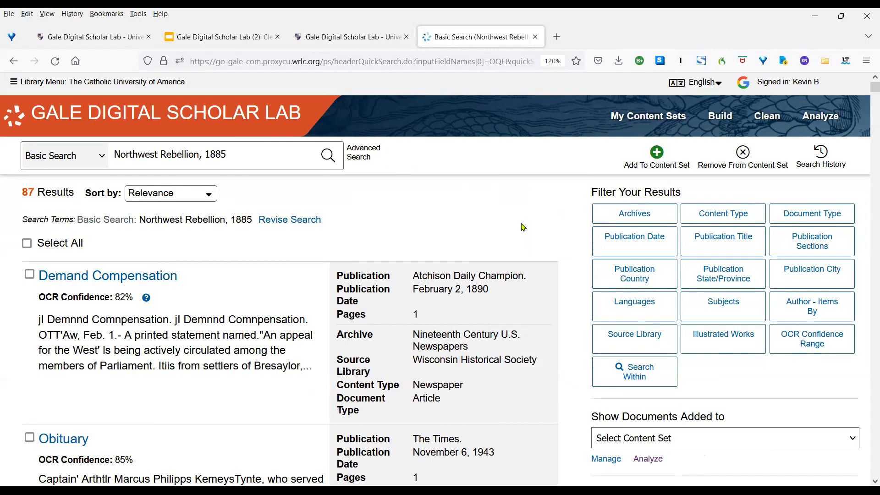
# Filter the search results to publication dates from 01/01/1885 to 12/31/1885
pyautogui.click(635, 240)
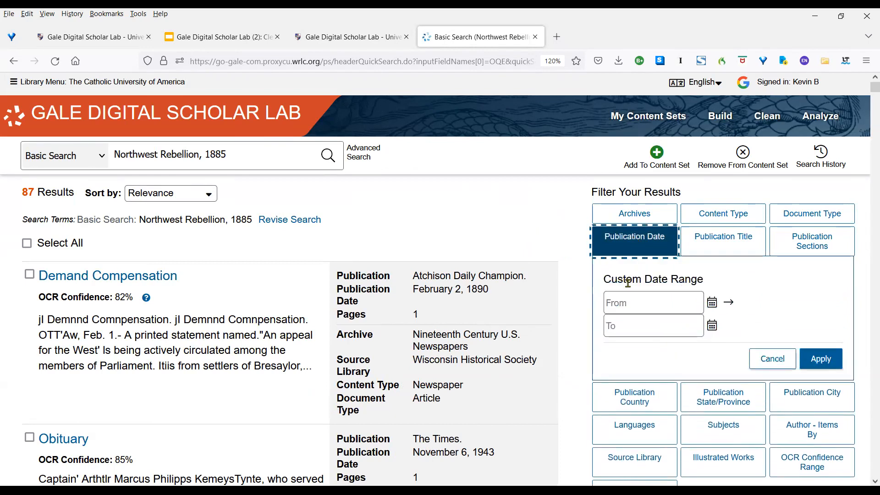
pyautogui.click(639, 303)
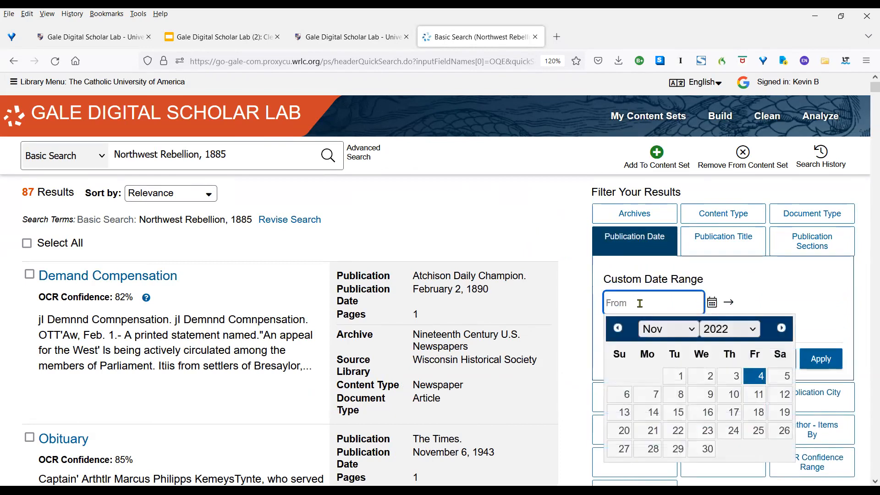
pyautogui.write('01/')
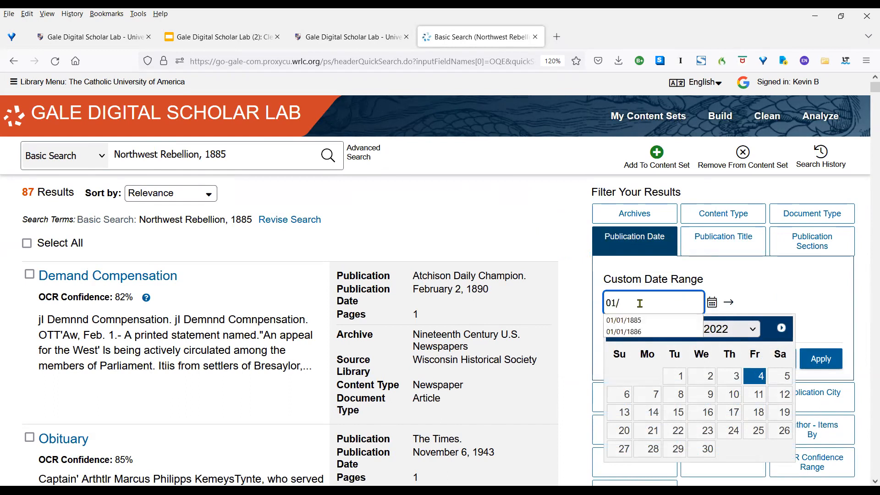
pyautogui.write('01/')
pyautogui.click(642, 320)
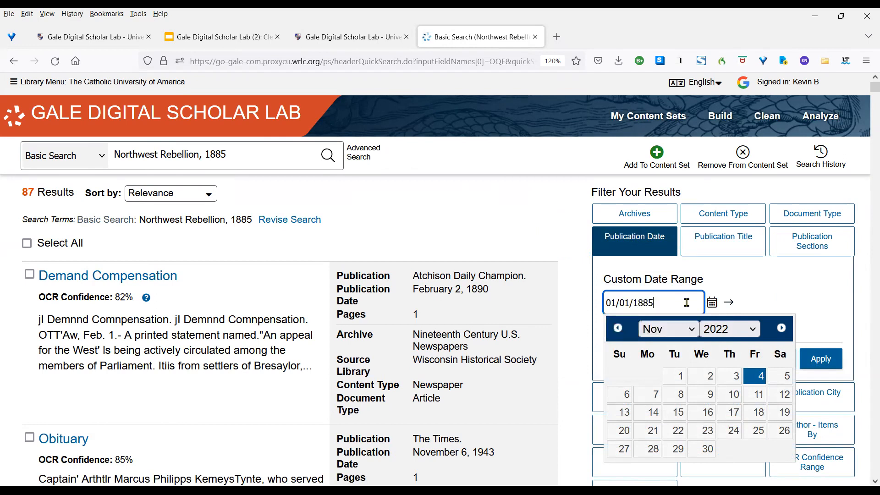
pyautogui.click(799, 299)
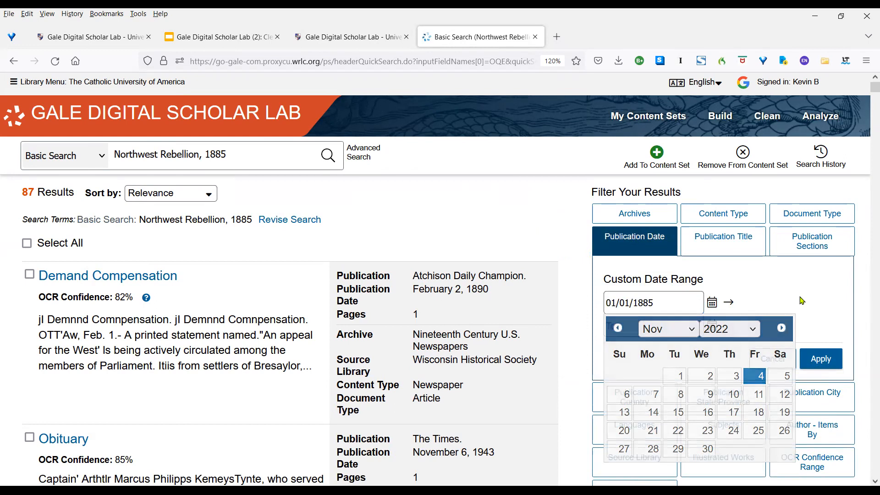
pyautogui.click(673, 323)
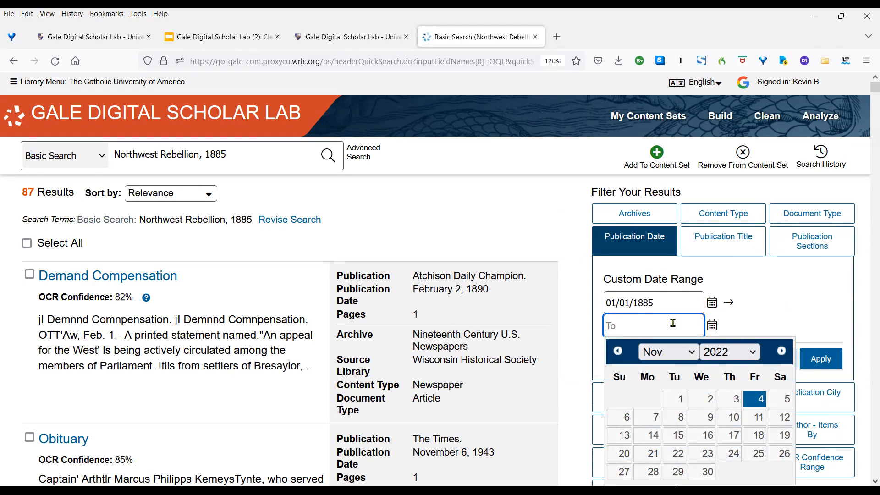
pyautogui.write('12/3')
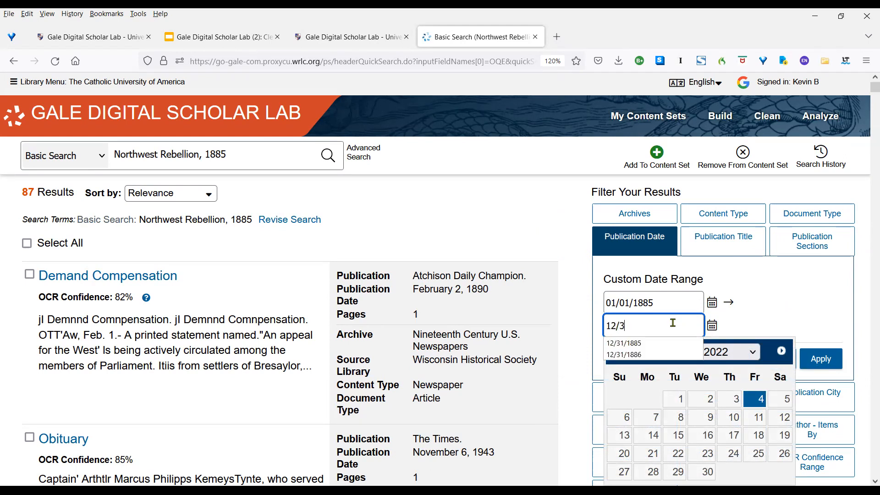
pyautogui.write('1/1885')
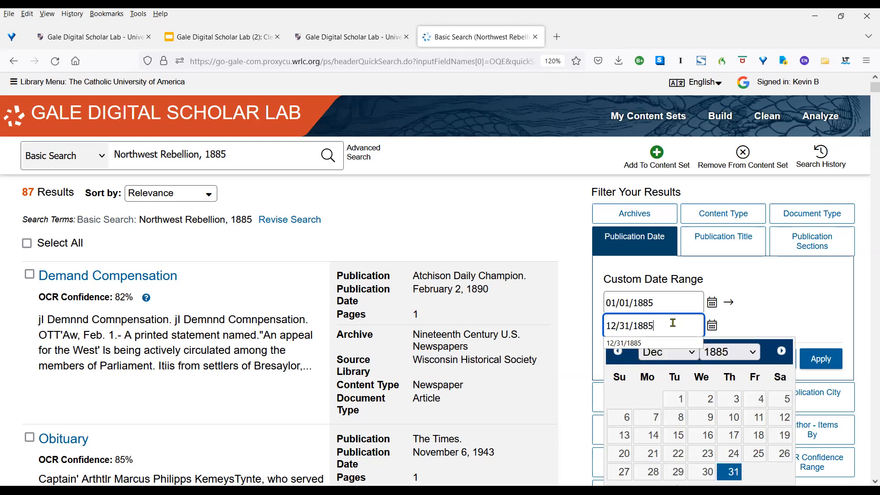
pyautogui.click(803, 296)
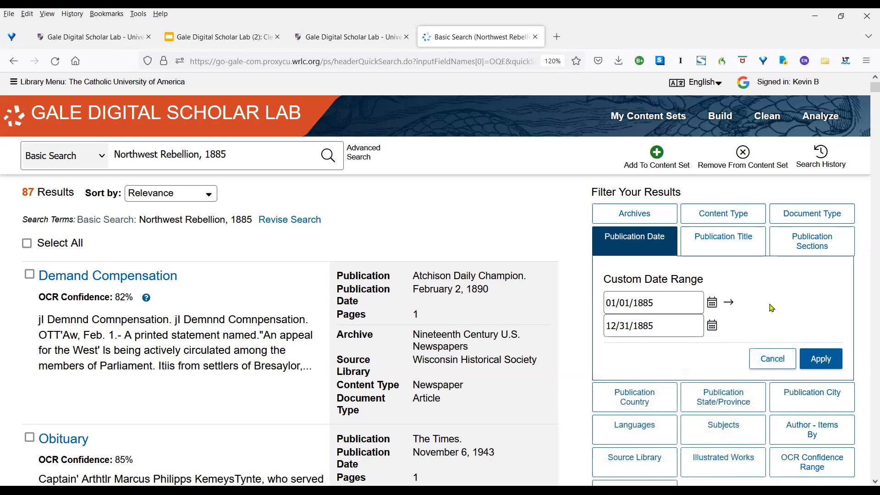
pyautogui.click(823, 365)
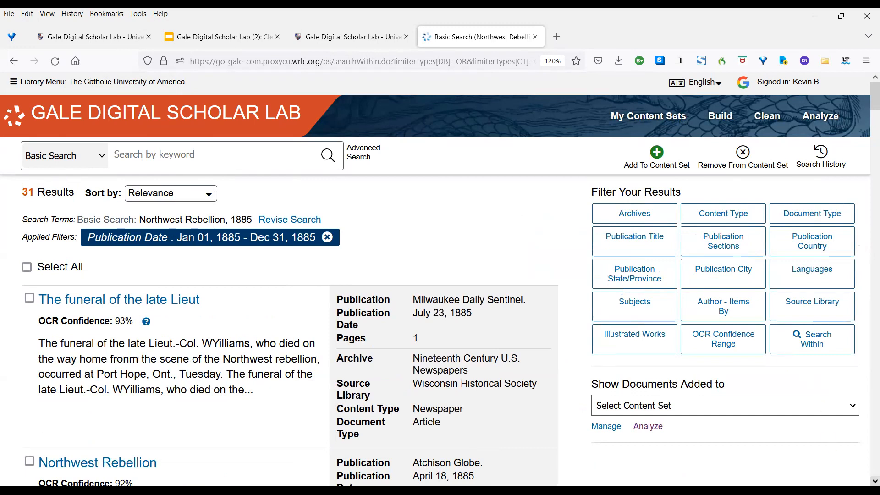
# Browse the filtered results and open "The Northwest Rebellion" from the North American, March 26, 1885
pyautogui.scroll(-2, 440, 279)
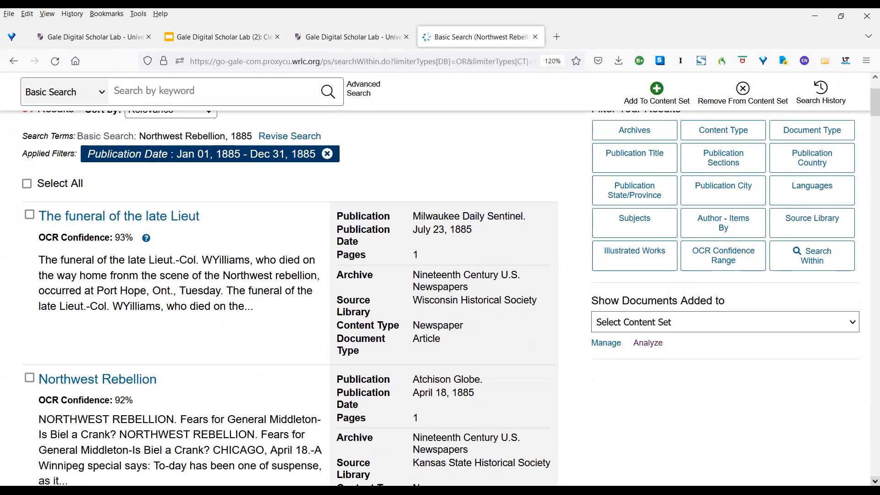
pyautogui.scroll(-2, 440, 279)
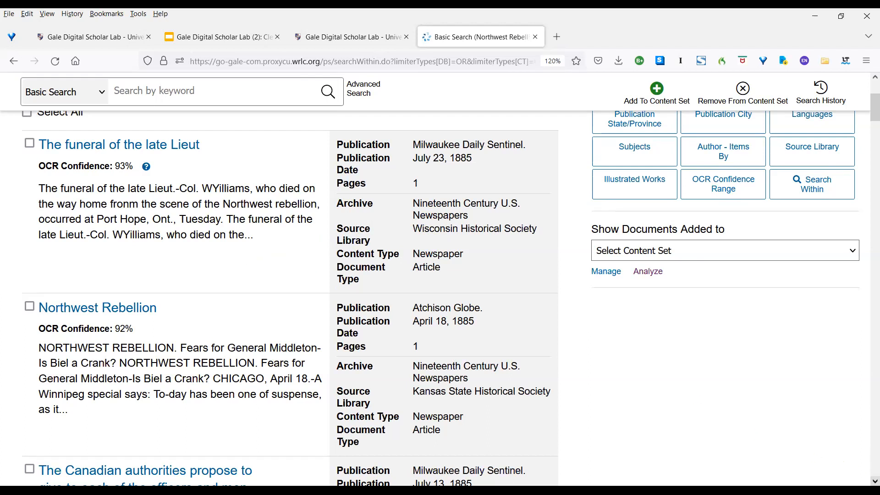
pyautogui.scroll(-3, 875, 480)
pyautogui.scroll(-5, 874, 480)
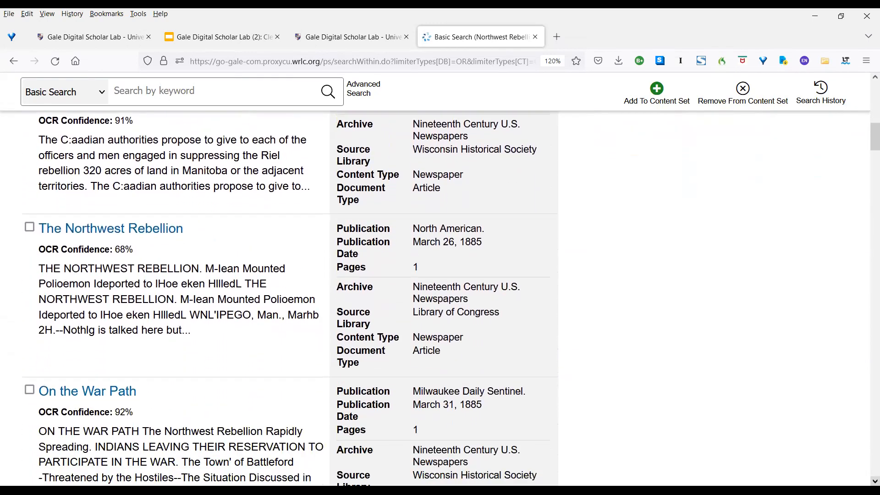
pyautogui.scroll(-2, 874, 481)
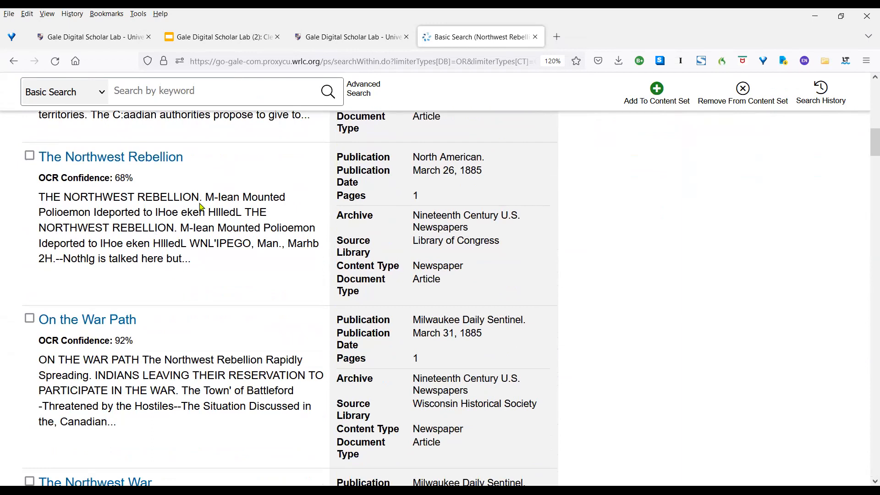
pyautogui.click(163, 163)
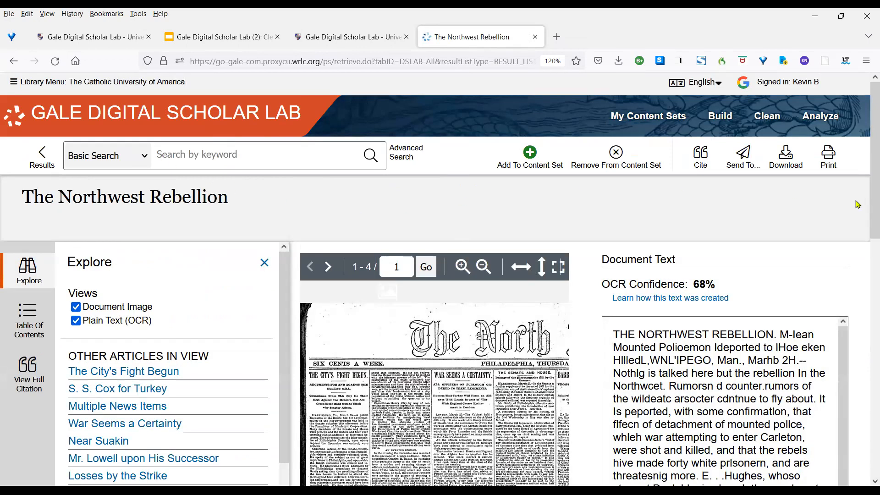
# Look through the article's OCR text and locate the highlighted article on the scanned newspaper page
pyautogui.moveTo(868, 217); pyautogui.dragTo(868, 271)
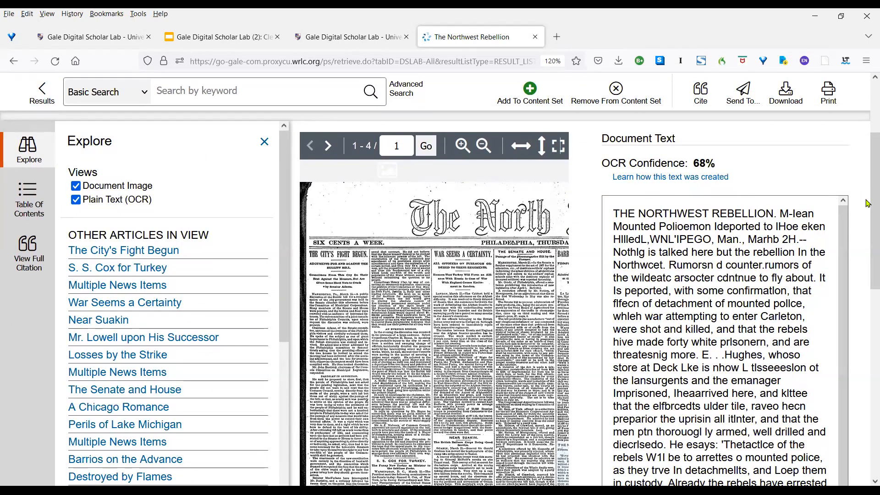
pyautogui.scroll(-1, 867, 203)
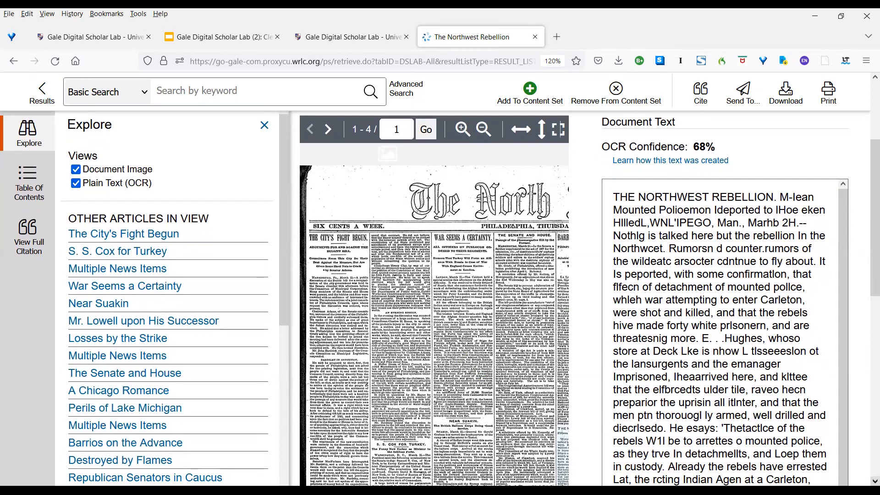
pyautogui.scroll(-3, 440, 298)
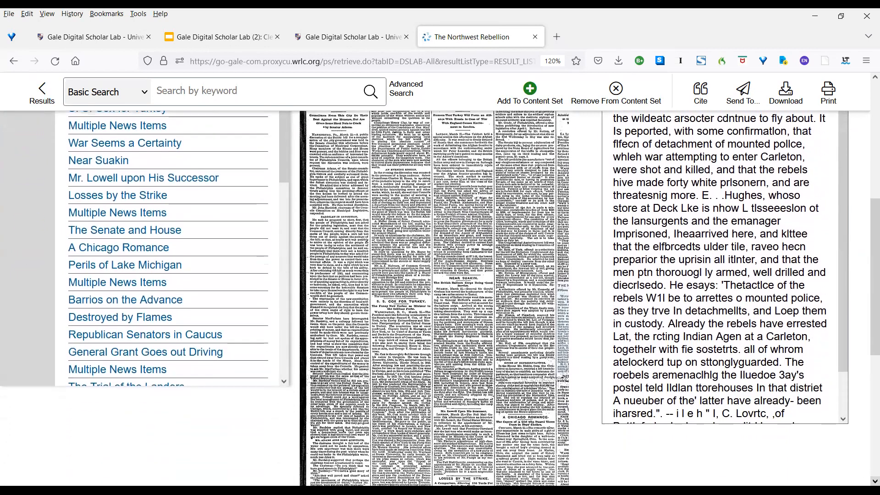
pyautogui.click(875, 481)
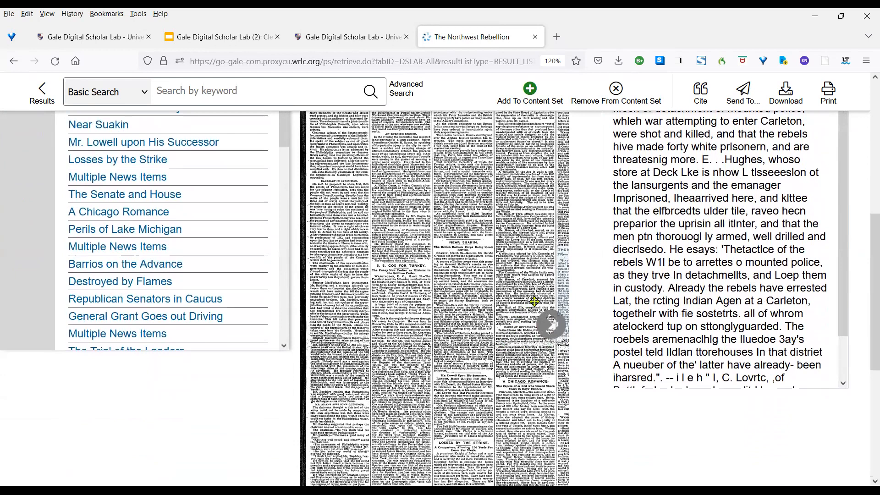
pyautogui.moveTo(502, 266); pyautogui.dragTo(357, 286)
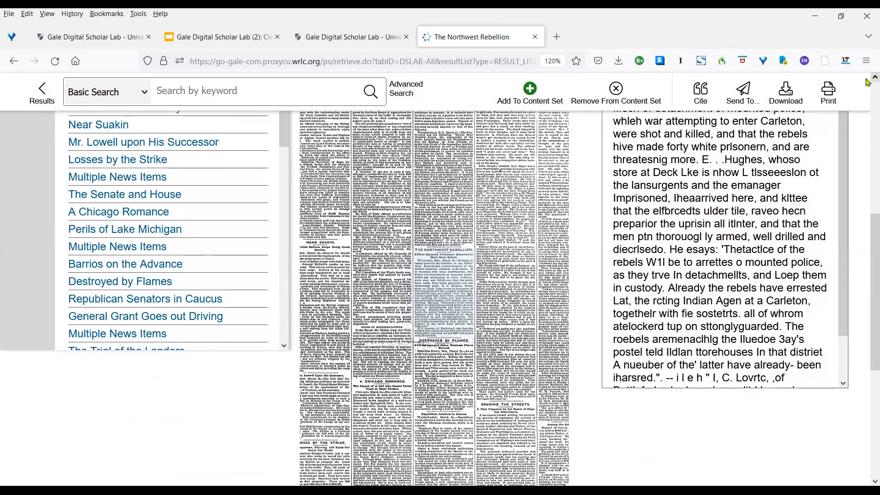
# Enlarge the scanned page and center the highlighted Northwest Rebellion article to compare it with its OCR text
pyautogui.scroll(3, 868, 83)
pyautogui.scroll(2, 867, 82)
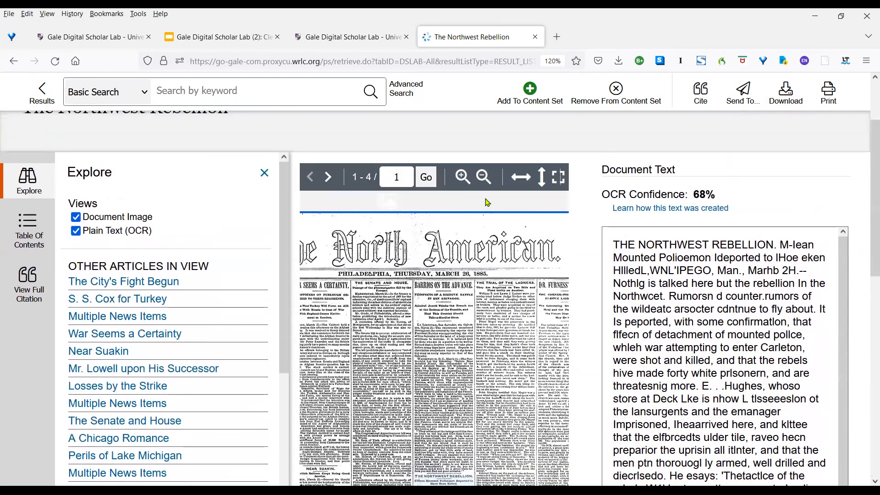
pyautogui.click(463, 178)
pyautogui.click(462, 178)
pyautogui.click(461, 178)
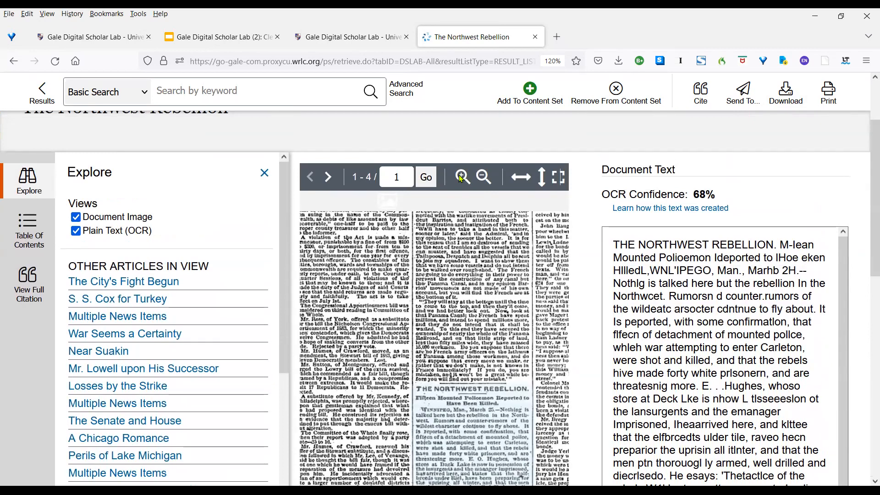
pyautogui.click(462, 178)
pyautogui.moveTo(495, 380); pyautogui.dragTo(464, 279)
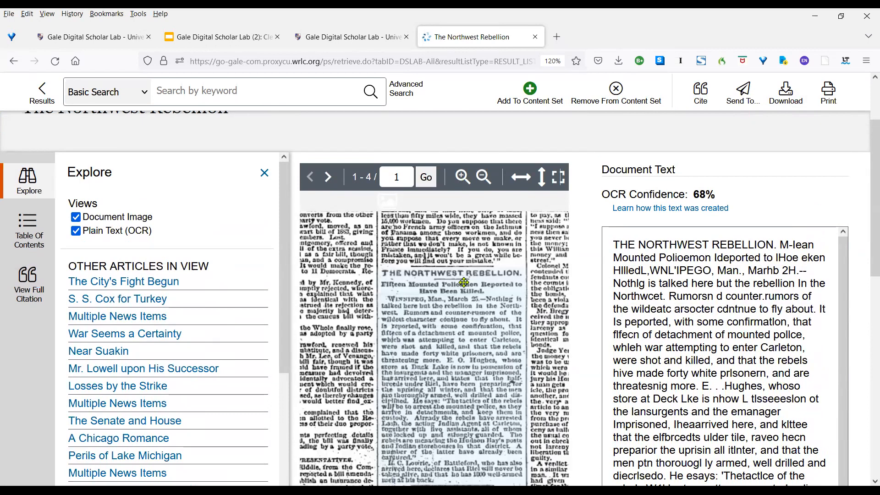
pyautogui.scroll(-1, 463, 280)
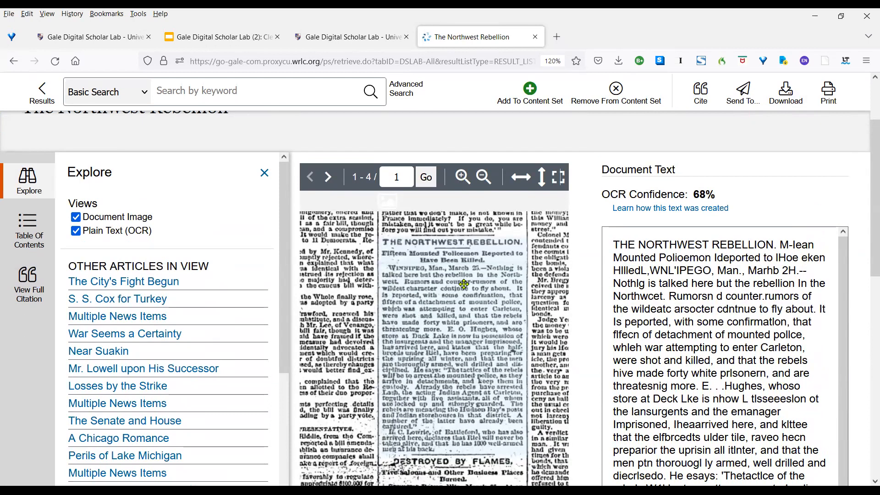
pyautogui.click(462, 177)
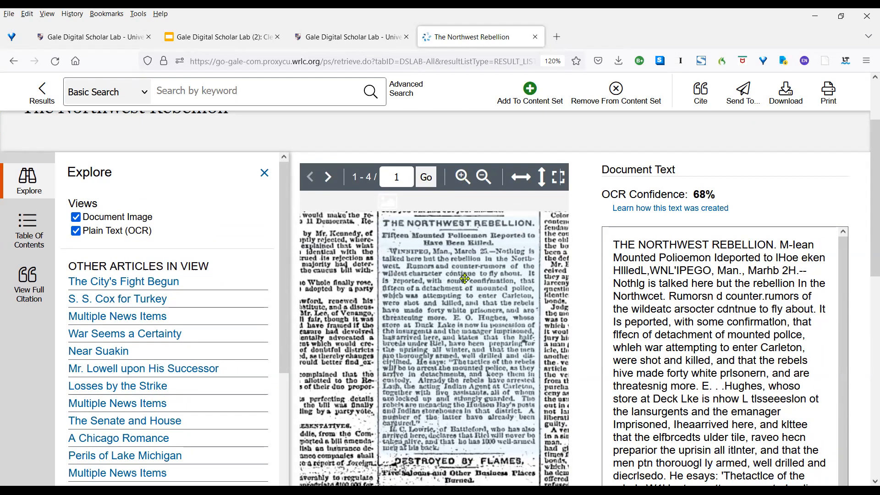
pyautogui.moveTo(464, 278); pyautogui.dragTo(453, 292)
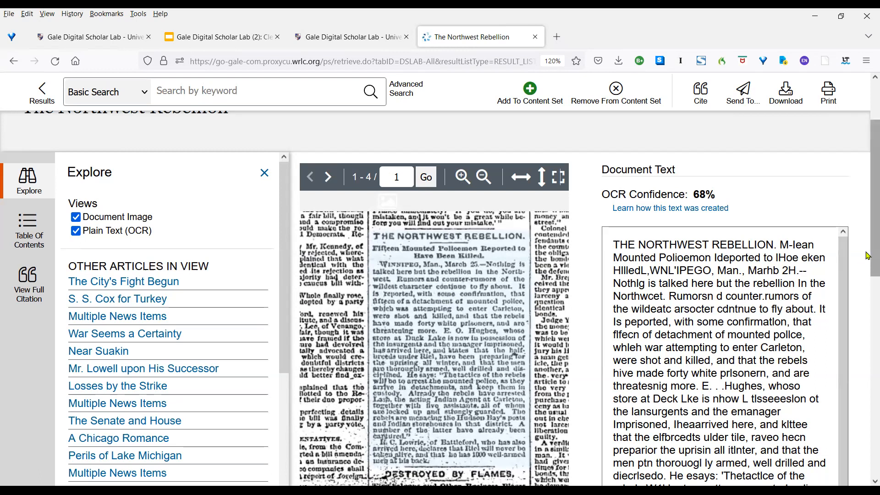
# Compare the article's OCR text with the scanned column and return to the search results
pyautogui.moveTo(867, 256); pyautogui.dragTo(868, 283)
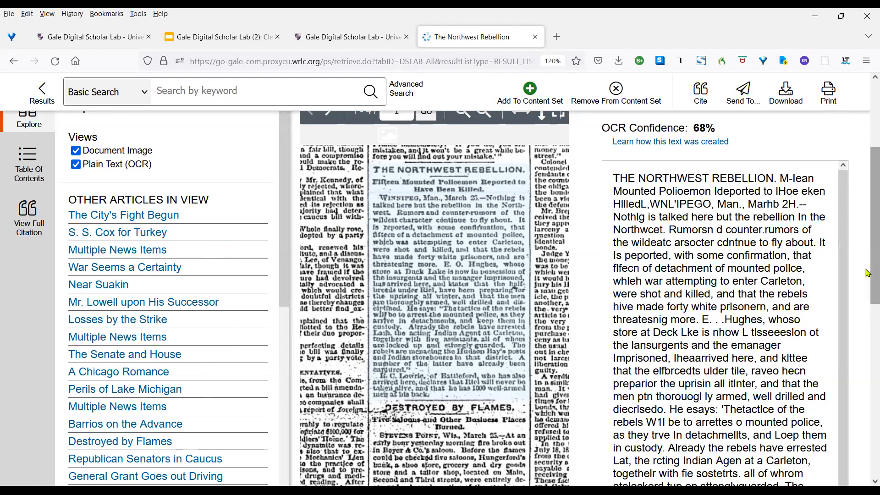
pyautogui.moveTo(867, 273); pyautogui.dragTo(868, 312)
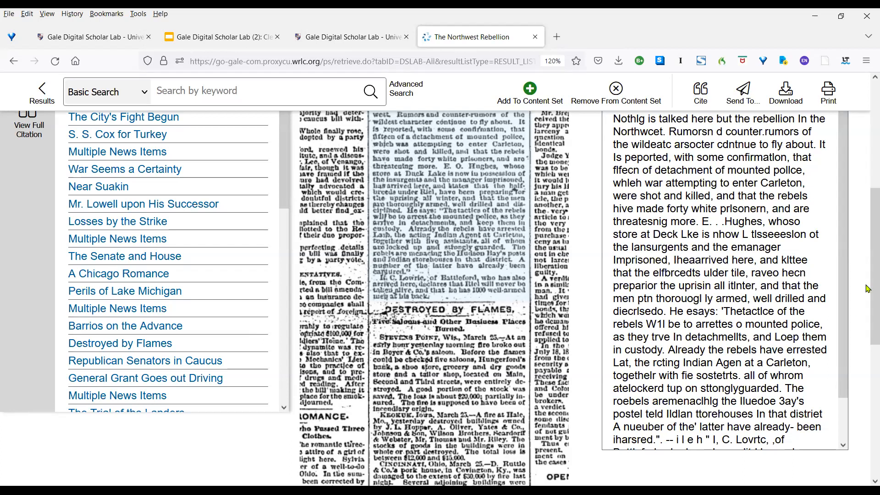
pyautogui.moveTo(868, 288); pyautogui.dragTo(868, 254)
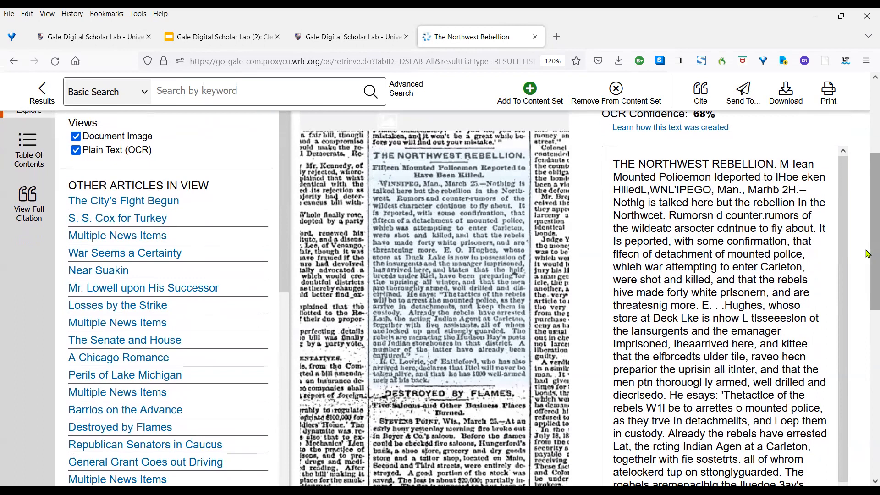
pyautogui.click(868, 91)
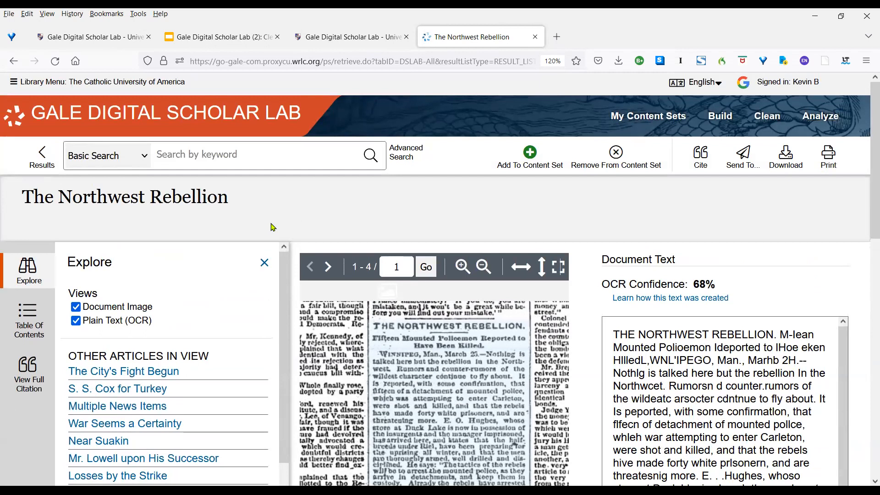
pyautogui.click(42, 160)
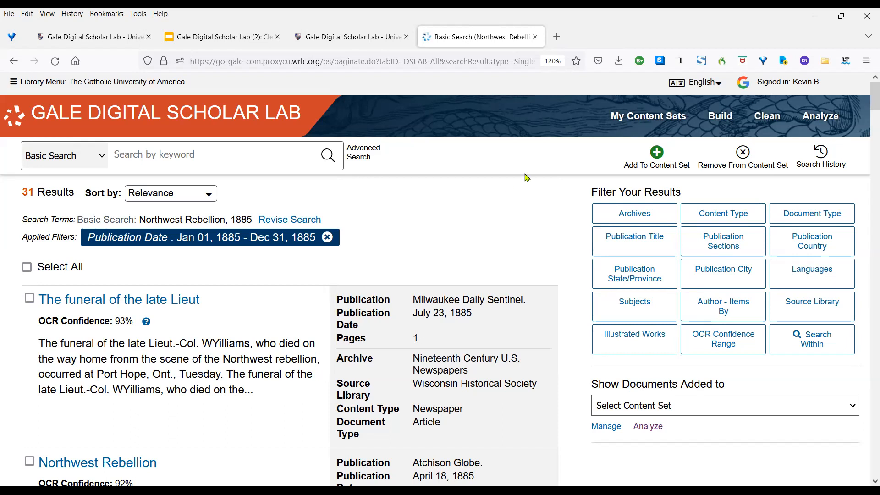
# Create a new content set named "NorthWest Rebellion 1885 Nov 4"
pyautogui.click(660, 170)
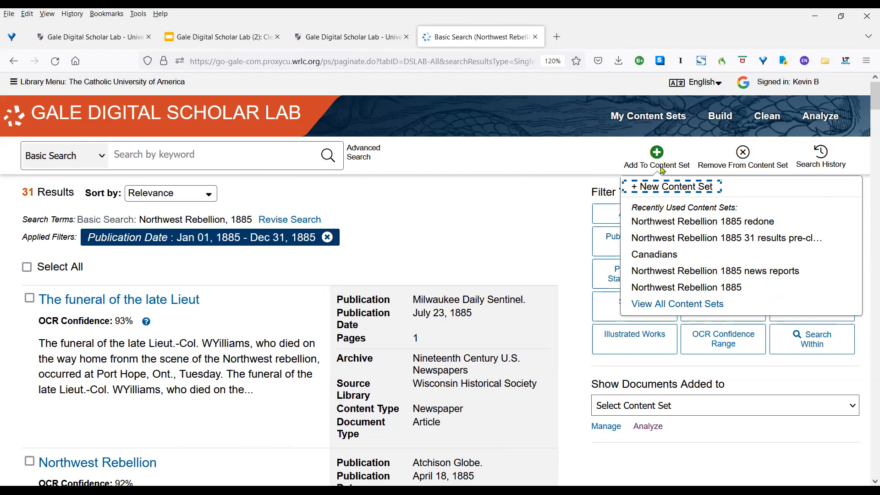
pyautogui.click(667, 188)
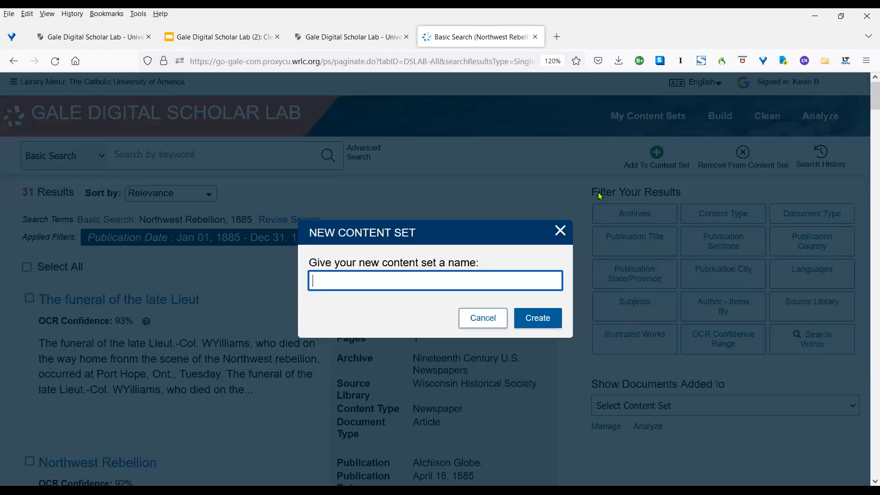
pyautogui.write('NorthWest rebellion 19')
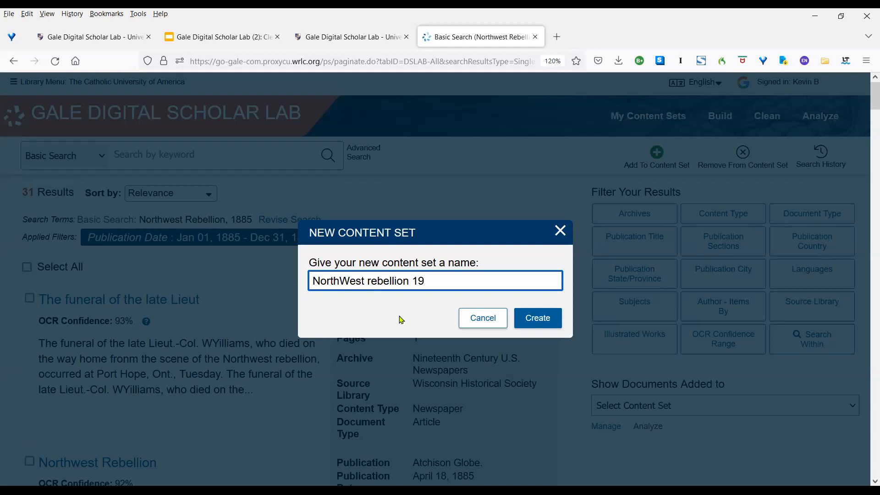
pyautogui.press('BackSpace')
pyautogui.write('885 Nov 4')
pyautogui.click(372, 282)
pyautogui.press('BackSpace')
pyautogui.write('R')
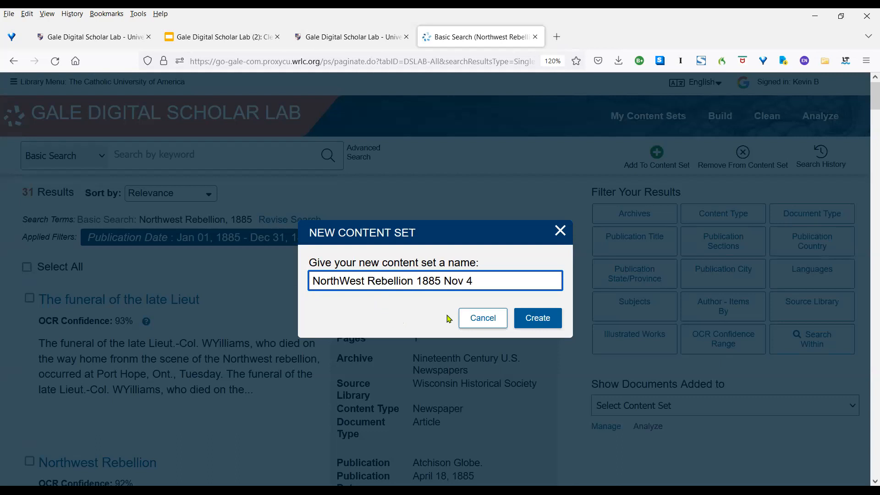
pyautogui.click(538, 318)
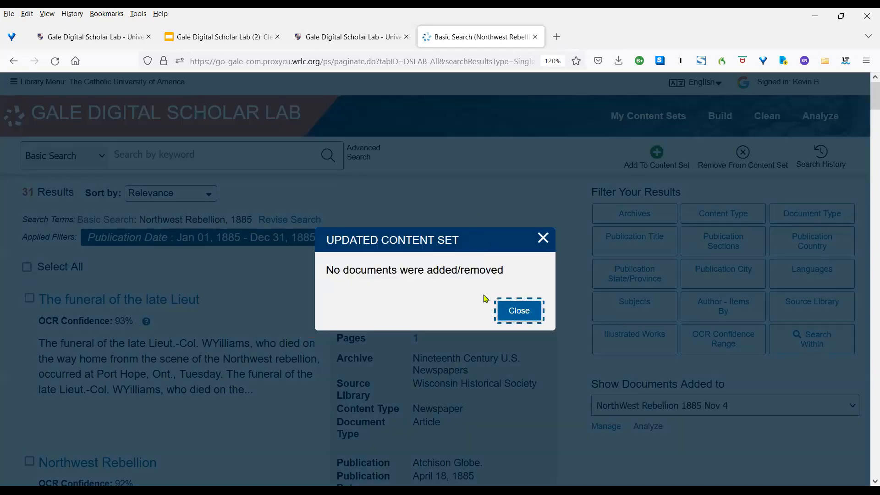
pyautogui.click(519, 311)
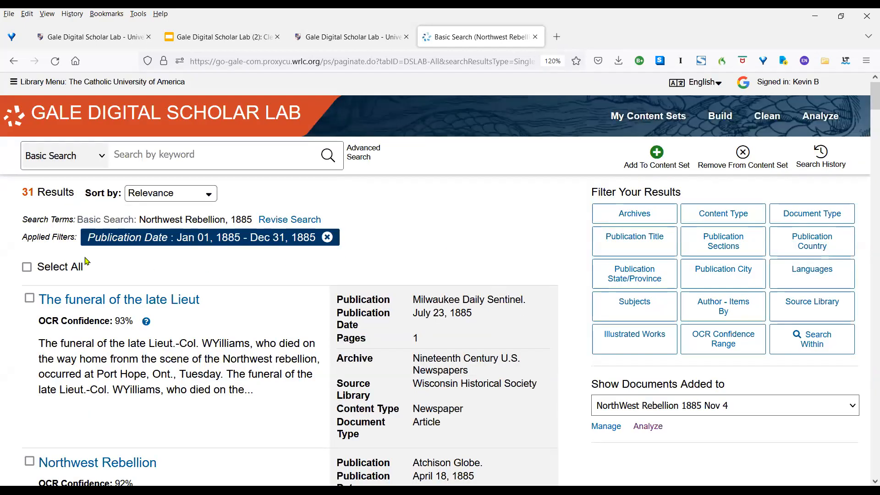
# Select all search results and add them to the "NorthWest Rebellion 1885 Nov 4" content set
pyautogui.click(26, 268)
pyautogui.click(659, 169)
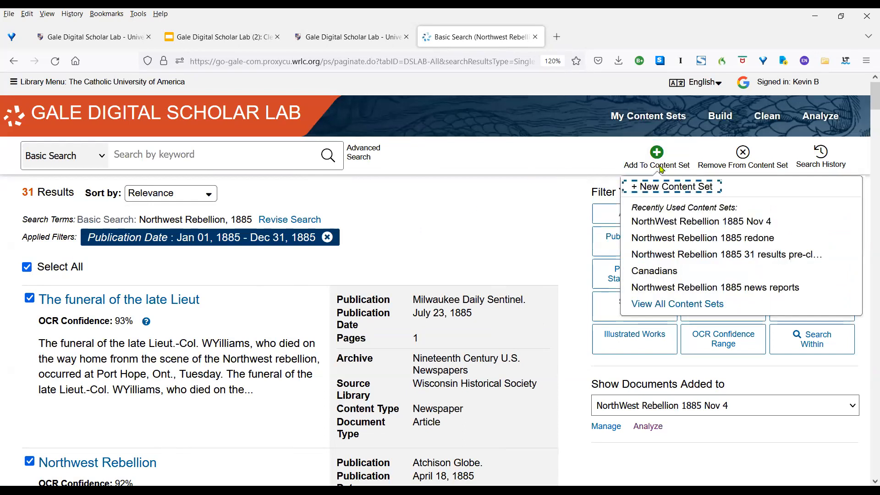
pyautogui.click(690, 222)
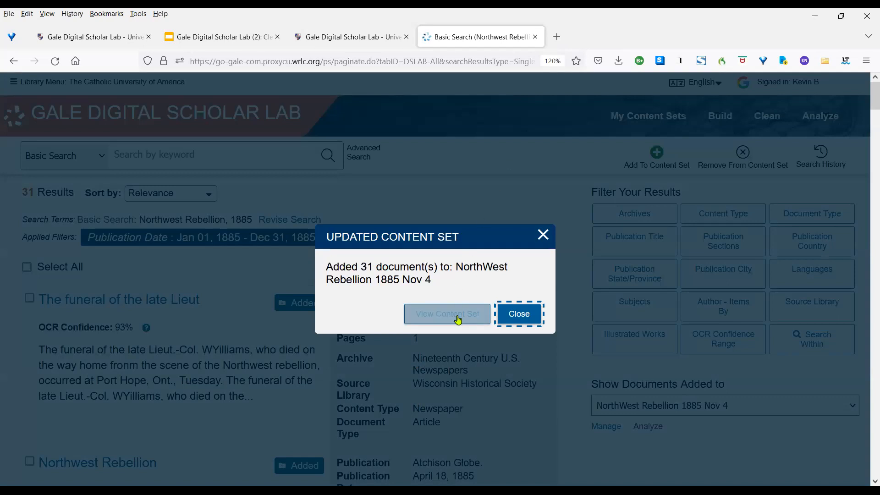
# Open the updated content set and check its search history and overview
pyautogui.click(458, 320)
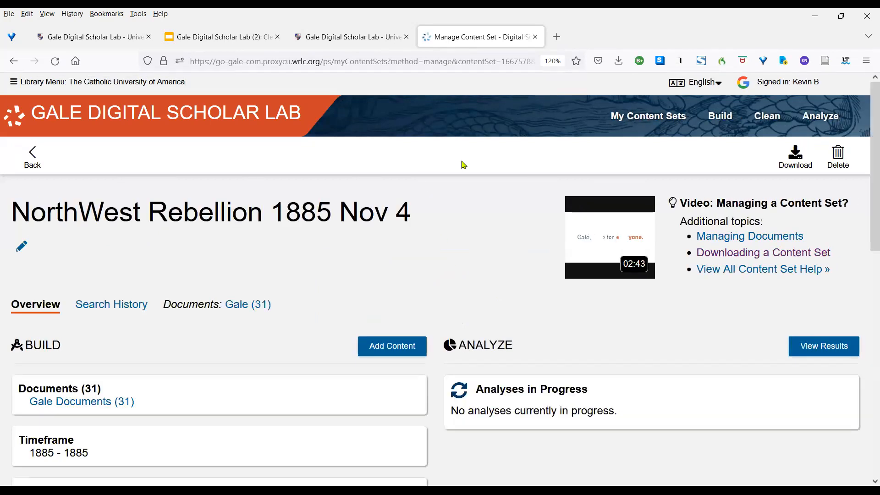
pyautogui.click(117, 307)
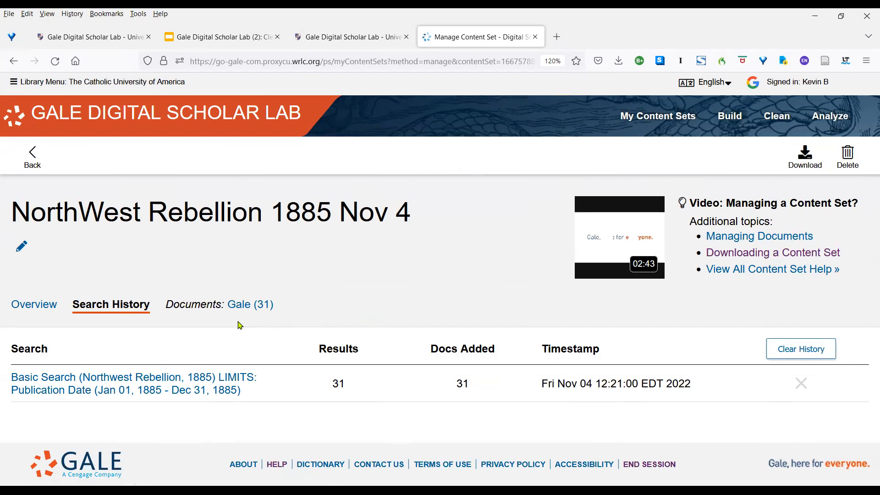
pyautogui.click(35, 307)
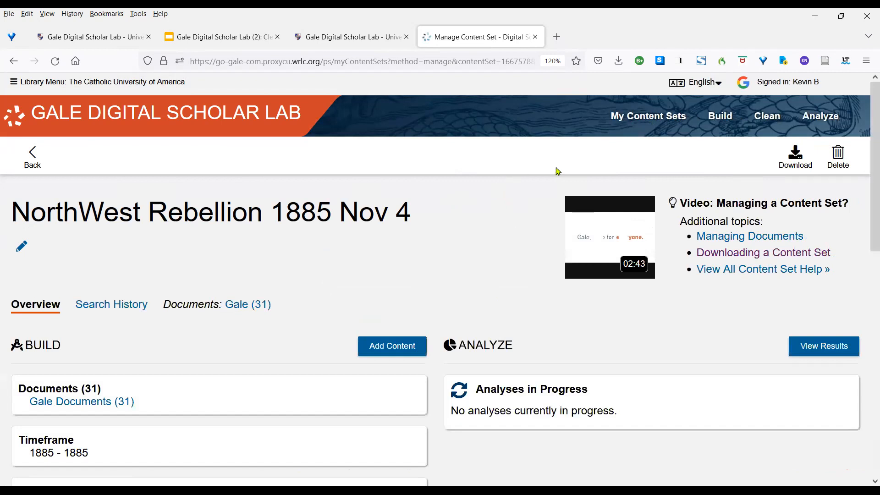
# Open the Clean page and enable removal of all special characters in the Default Cleaning Configuration, checking which characters it covers
pyautogui.click(774, 120)
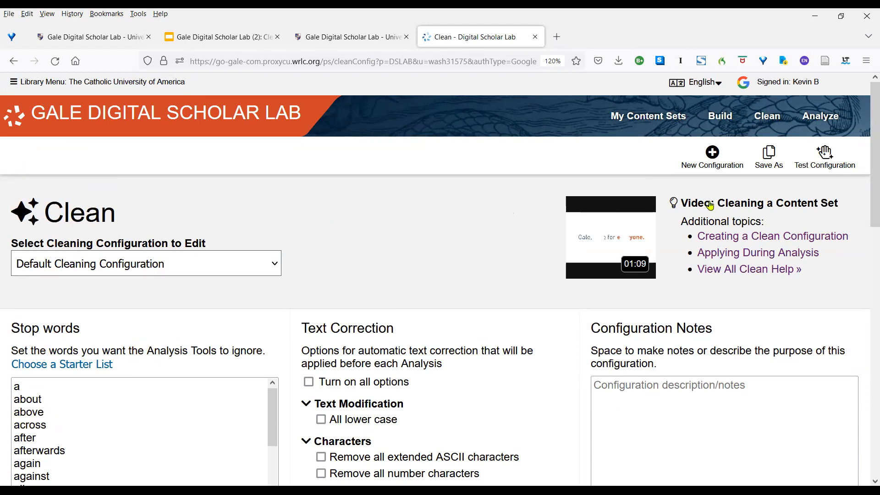
pyautogui.moveTo(867, 205); pyautogui.dragTo(868, 231)
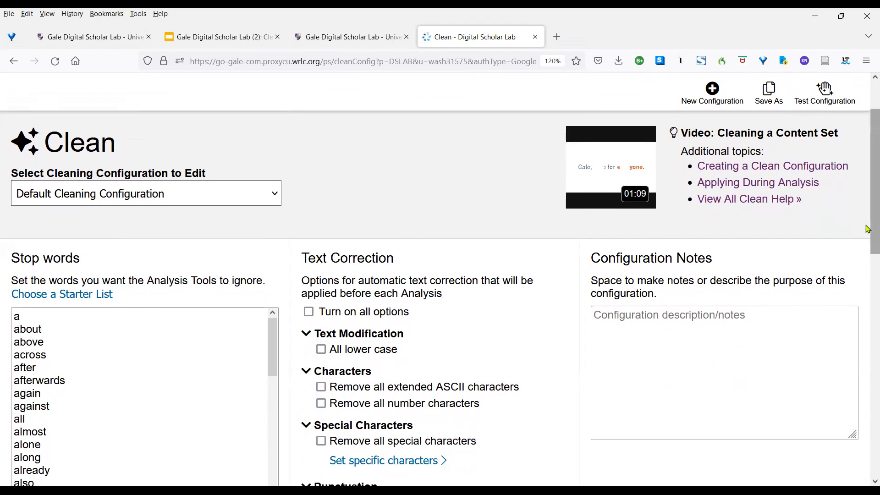
pyautogui.moveTo(867, 229); pyautogui.dragTo(867, 278)
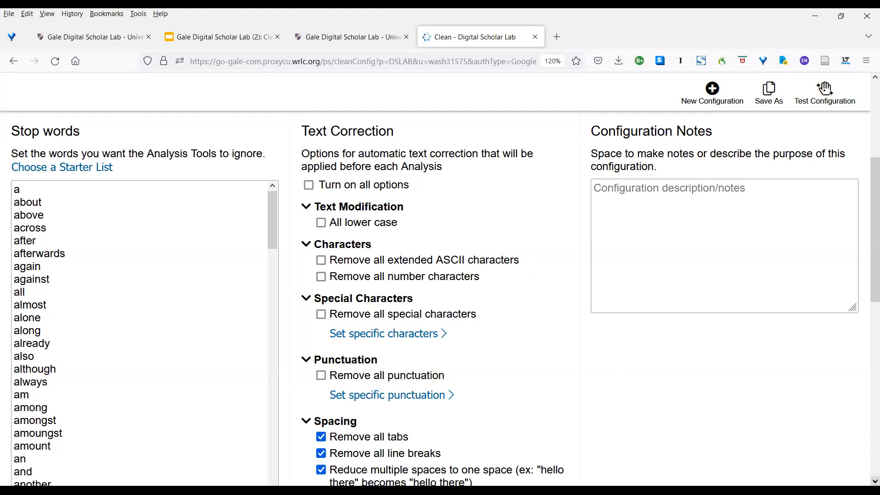
pyautogui.scroll(-3, 648, 315)
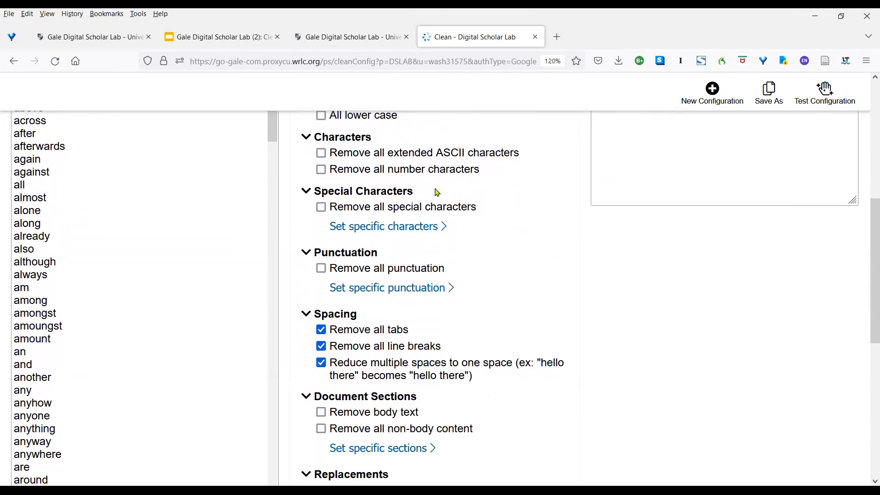
pyautogui.click(373, 229)
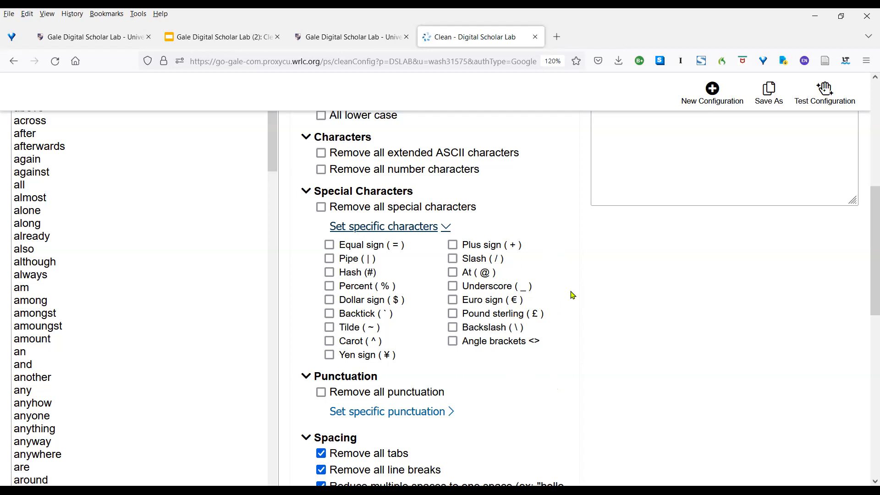
pyautogui.click(322, 208)
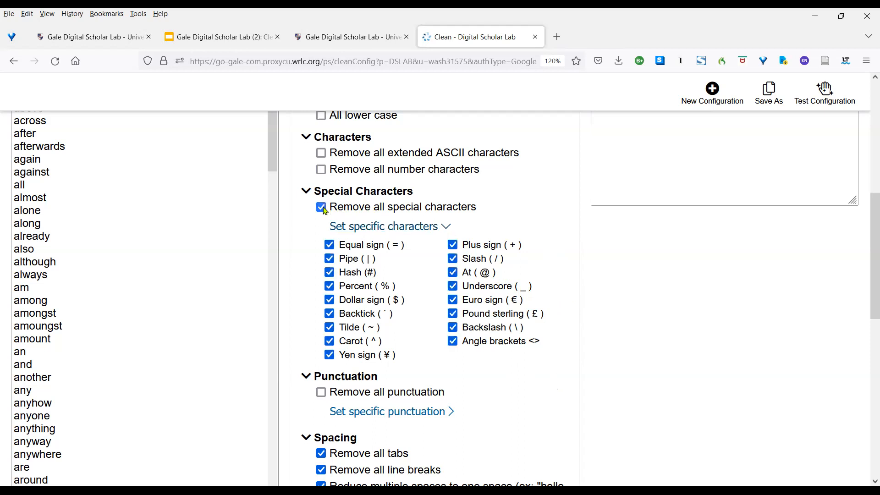
pyautogui.click(356, 227)
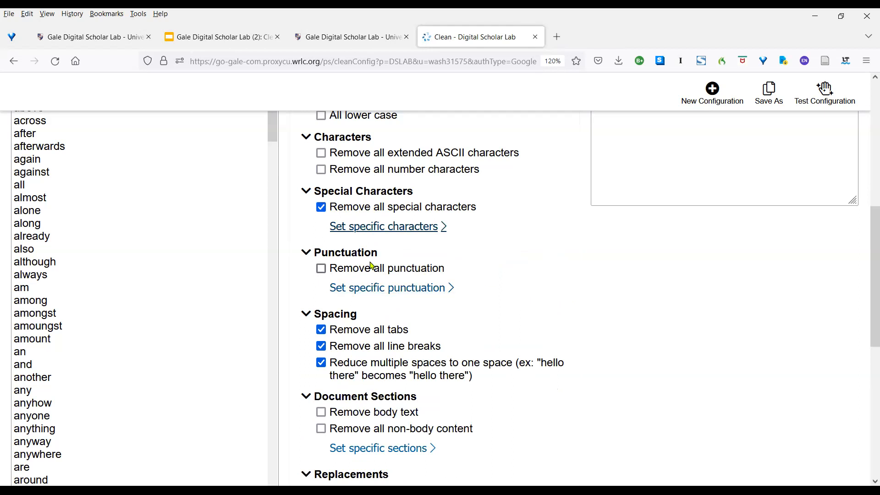
# Enable removal of all punctuation in the cleaning configuration, checking which punctuation marks it covers
pyautogui.click(409, 286)
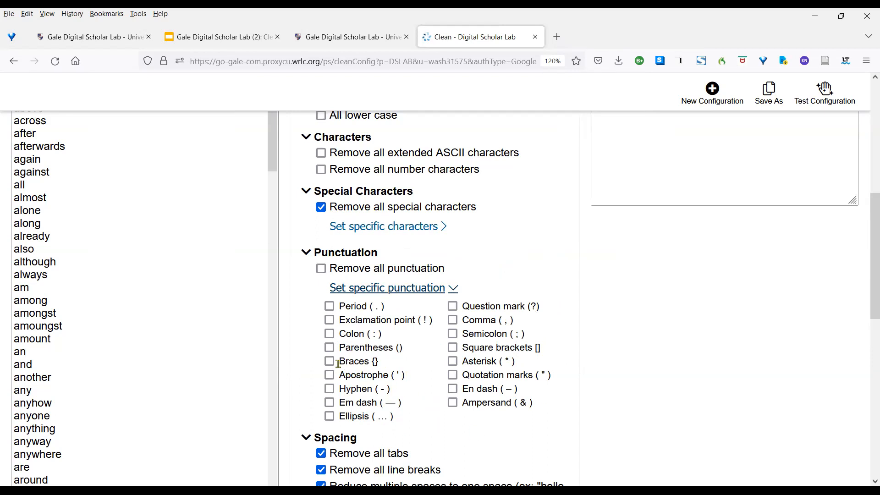
pyautogui.click(322, 270)
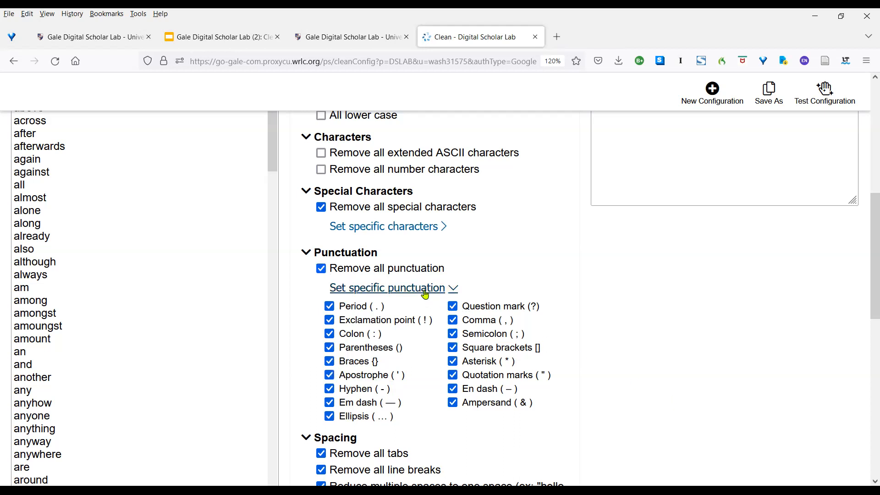
pyautogui.click(425, 294)
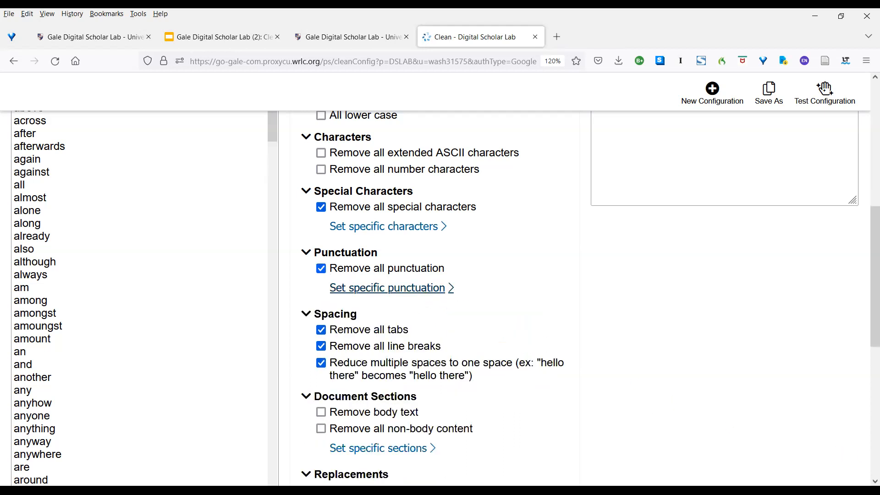
# Look over the specific document sections that can be removed and the text replacement options
pyautogui.click(875, 481)
pyautogui.scroll(-4, 875, 481)
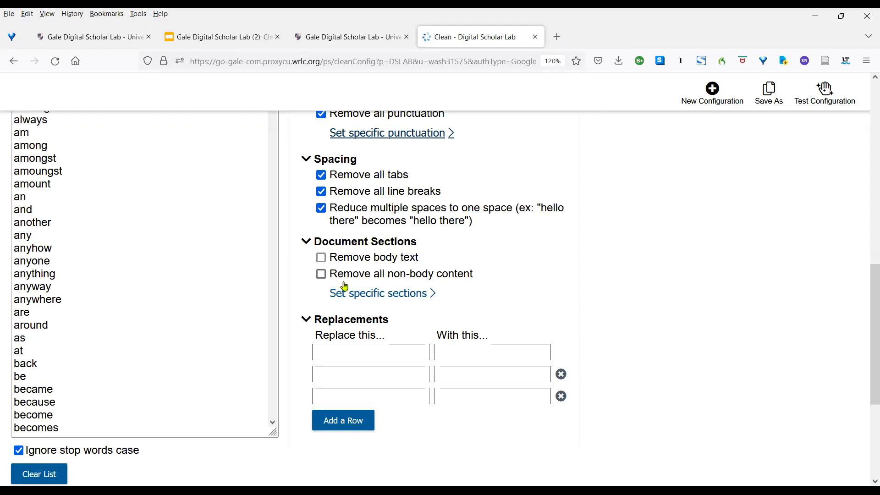
pyautogui.click(362, 298)
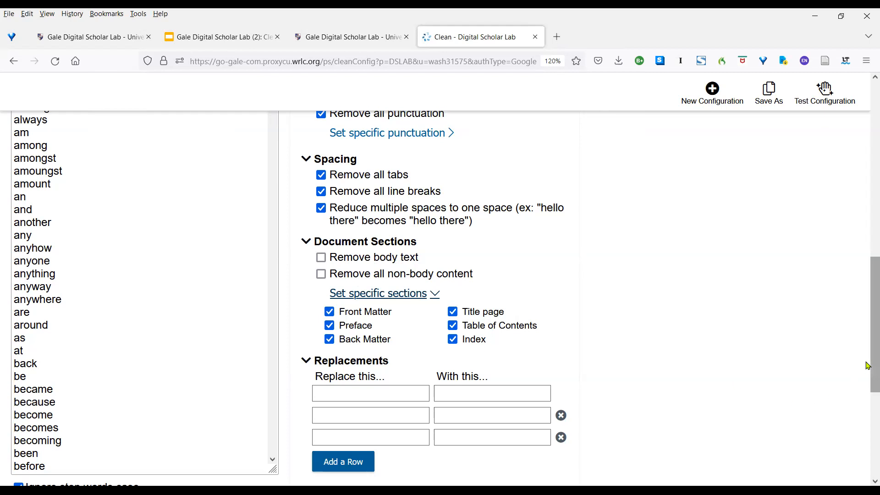
pyautogui.moveTo(867, 365); pyautogui.dragTo(868, 398)
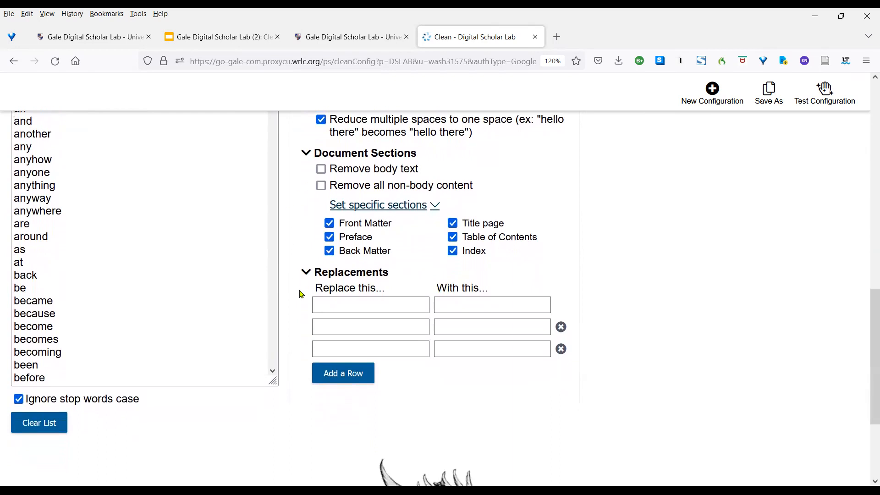
# Try out a text replacement entry for "tr%4" and clear the replacement fields again
pyautogui.click(323, 309)
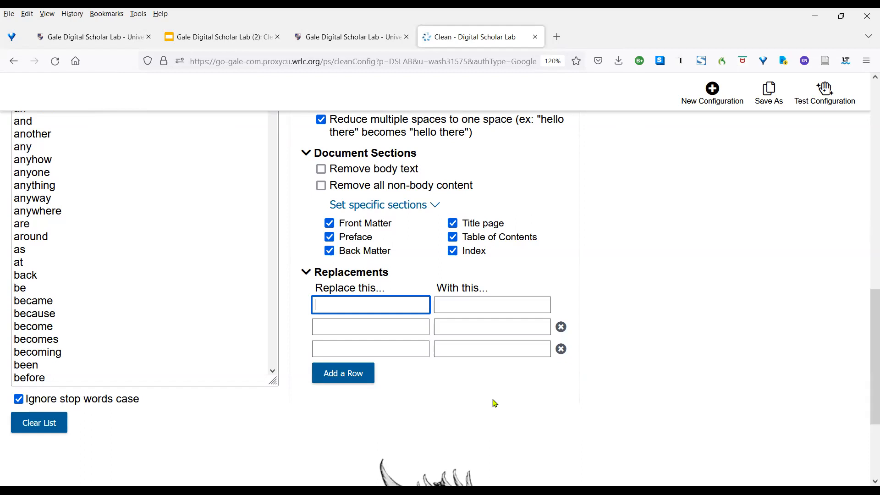
pyautogui.write('tr%4')
pyautogui.click(451, 303)
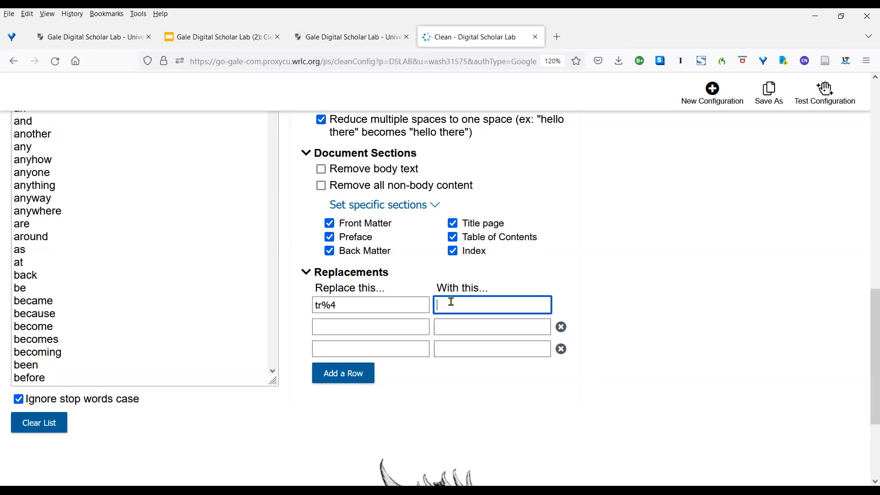
pyautogui.write('t')
pyautogui.press('BackSpace')
pyautogui.click(345, 309)
pyautogui.press('BackSpace')
pyautogui.press('BackSpace')
pyautogui.press('BackSpace')
pyautogui.press('BackSpace')
pyautogui.click(442, 386)
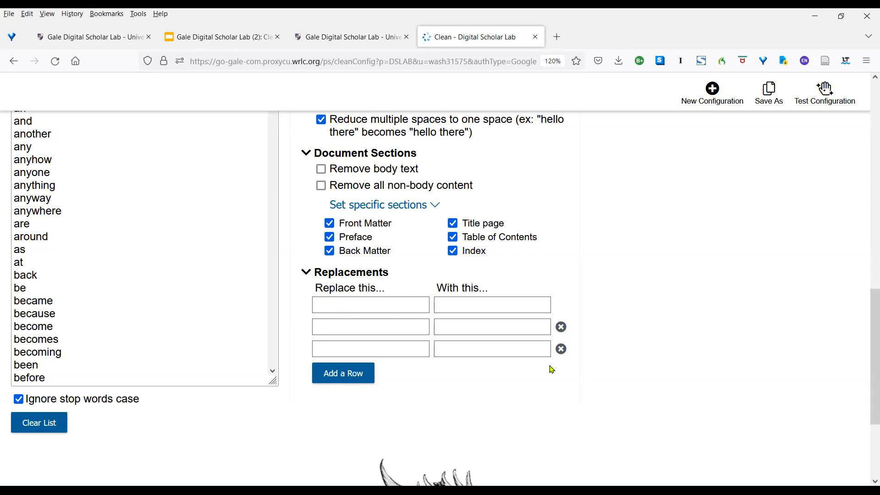
# Look through the stop words listed in the Default Cleaning Configuration
pyautogui.moveTo(867, 332); pyautogui.dragTo(870, 192)
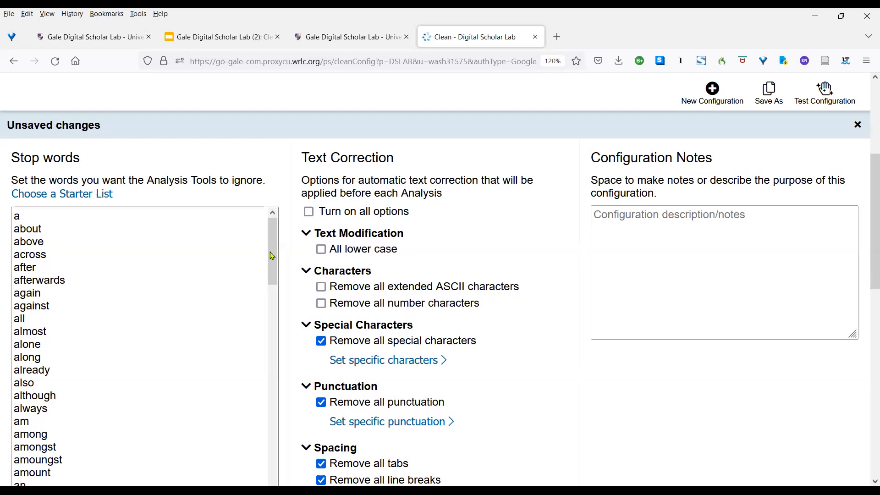
pyautogui.moveTo(274, 255); pyautogui.dragTo(273, 478)
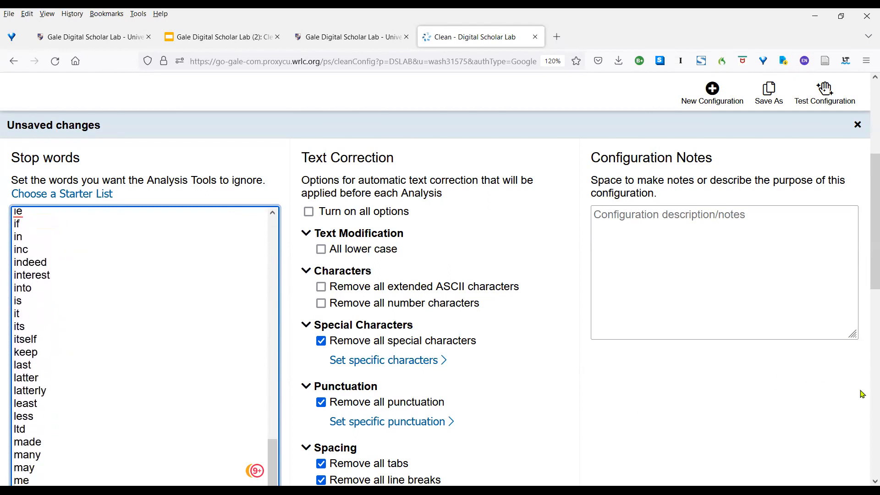
pyautogui.scroll(-6, 866, 400)
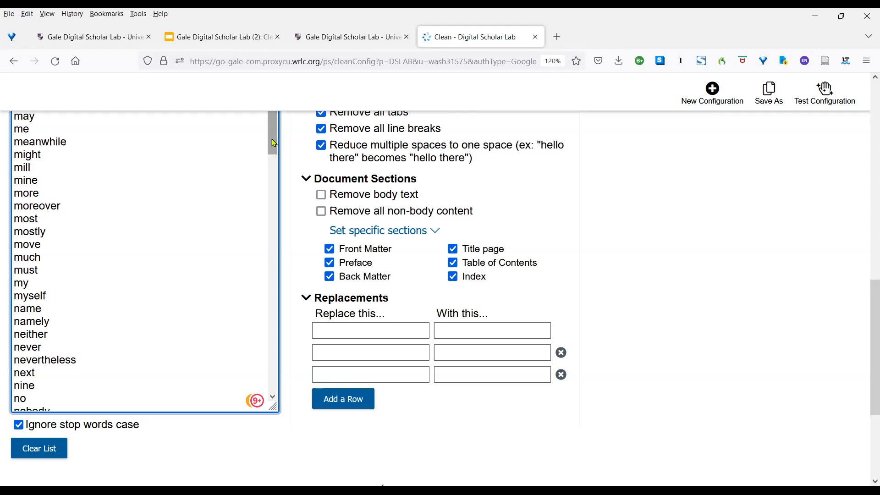
pyautogui.moveTo(273, 143); pyautogui.dragTo(273, 165)
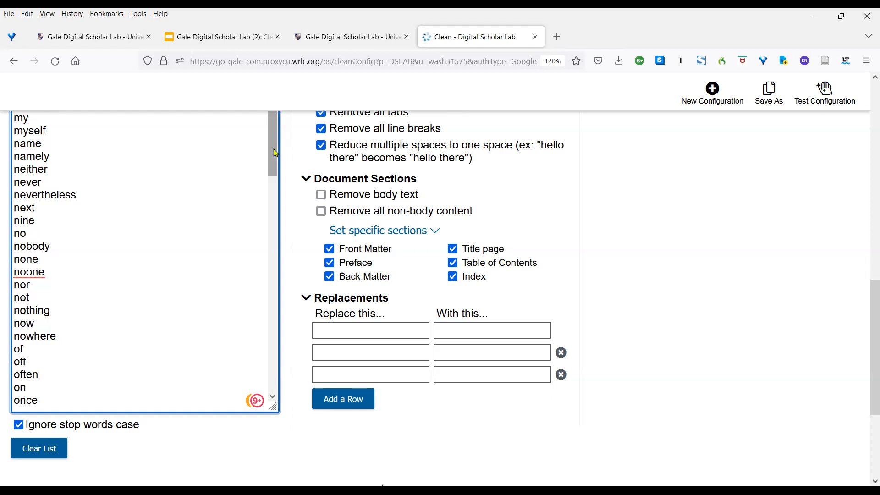
pyautogui.scroll(7, 867, 113)
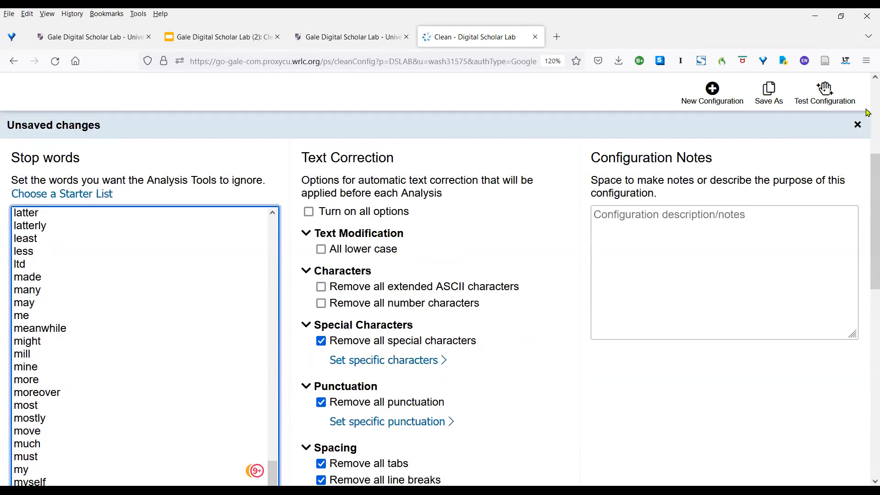
pyautogui.scroll(4, 848, 117)
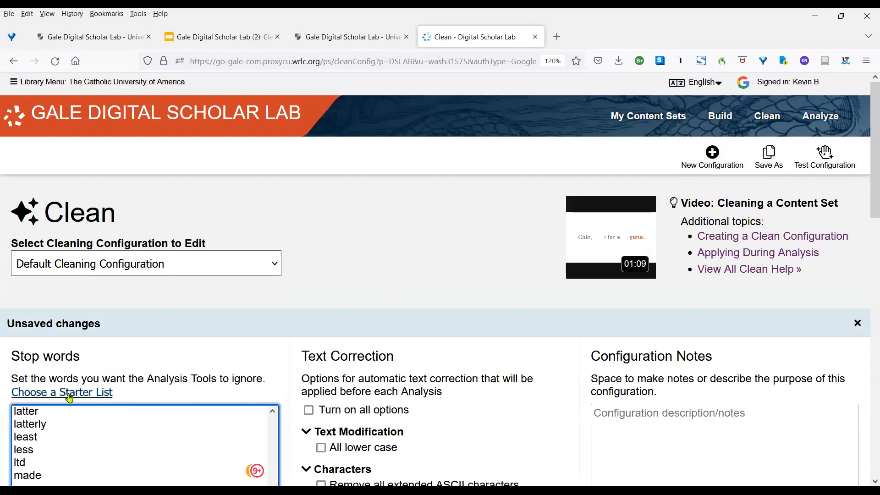
# Apply the English starter list to the stop words of the cleaning configuration
pyautogui.click(73, 397)
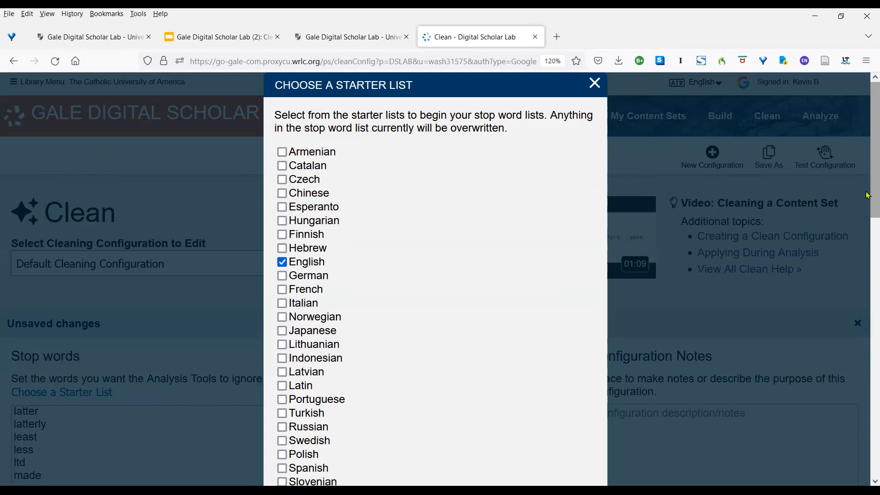
pyautogui.moveTo(868, 195); pyautogui.dragTo(868, 218)
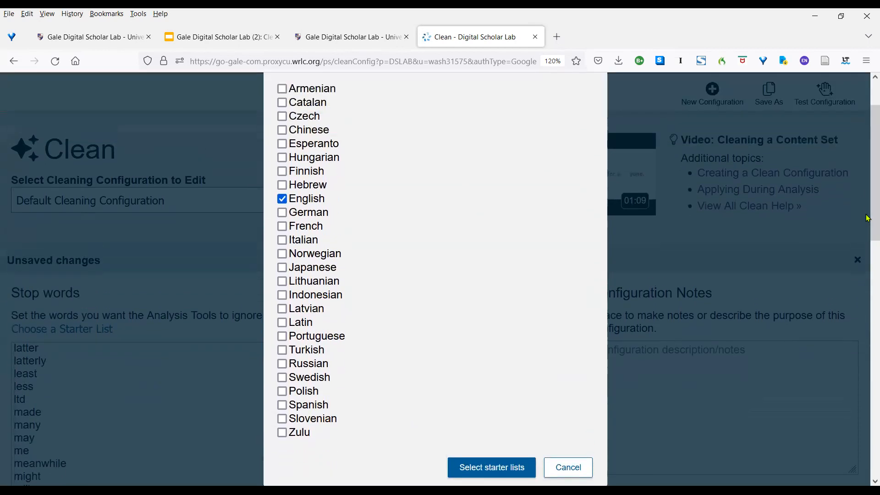
pyautogui.click(498, 467)
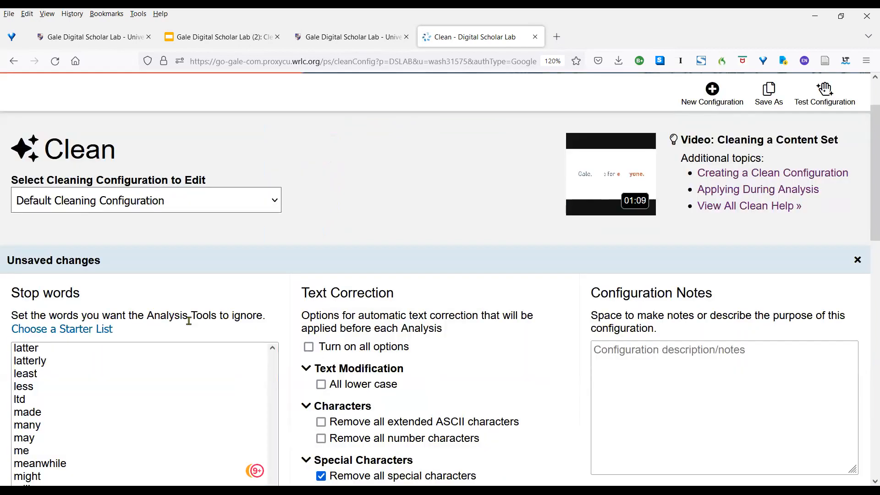
# Add the word "crazy" on its own line at the start of the stop words list
pyautogui.click(273, 369)
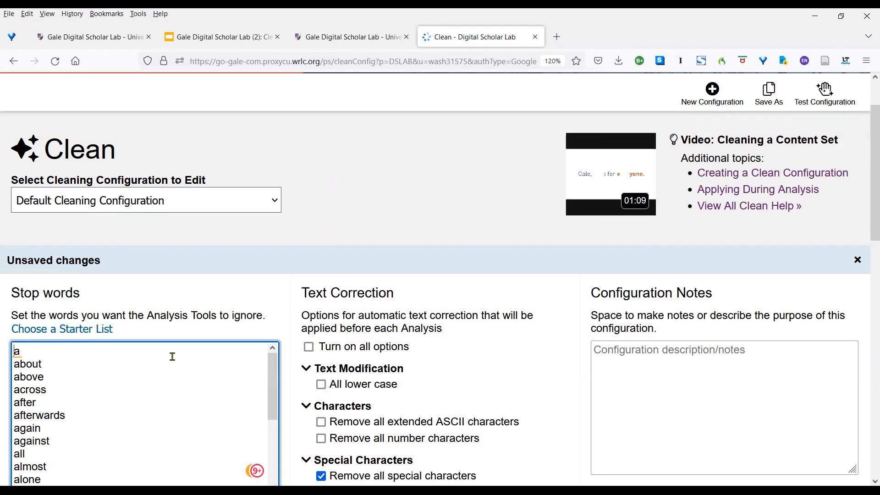
pyautogui.press('Return')
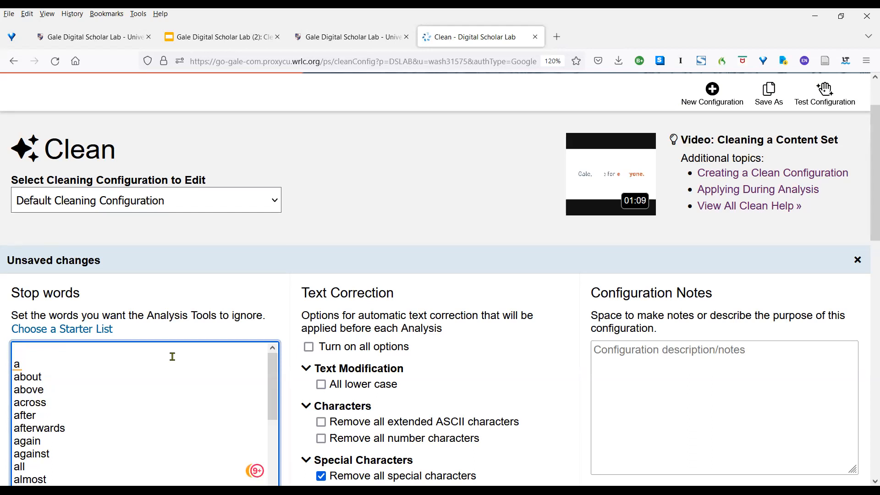
pyautogui.write('crazy')
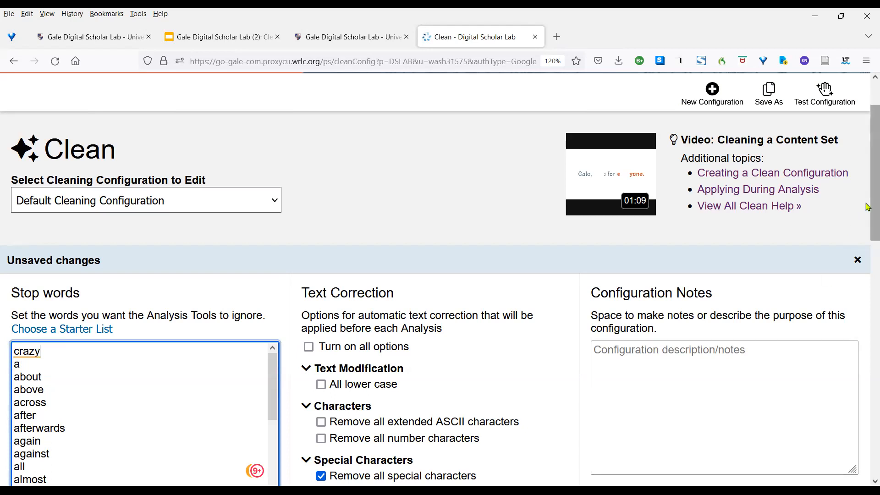
# Save the edited default configuration as a new one named "Cleaning Configuration Nov 4"
pyautogui.moveTo(868, 207); pyautogui.dragTo(863, 392)
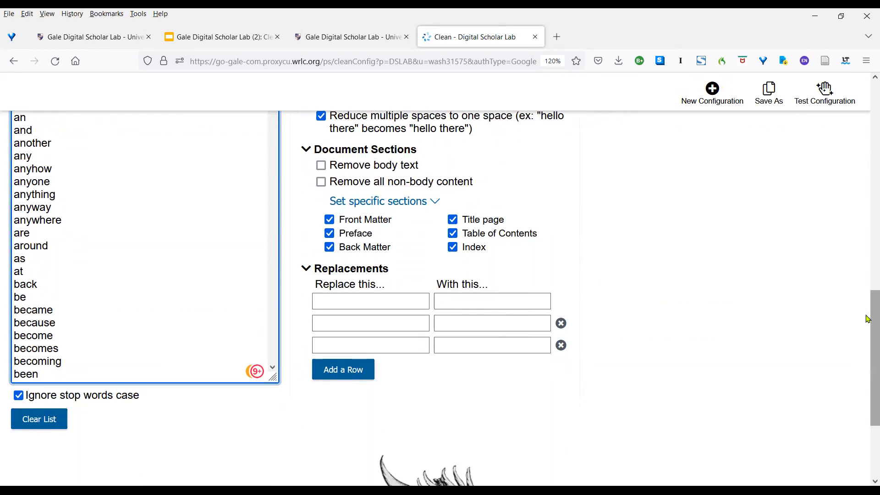
pyautogui.moveTo(868, 319); pyautogui.dragTo(867, 154)
pyautogui.scroll(2, 867, 154)
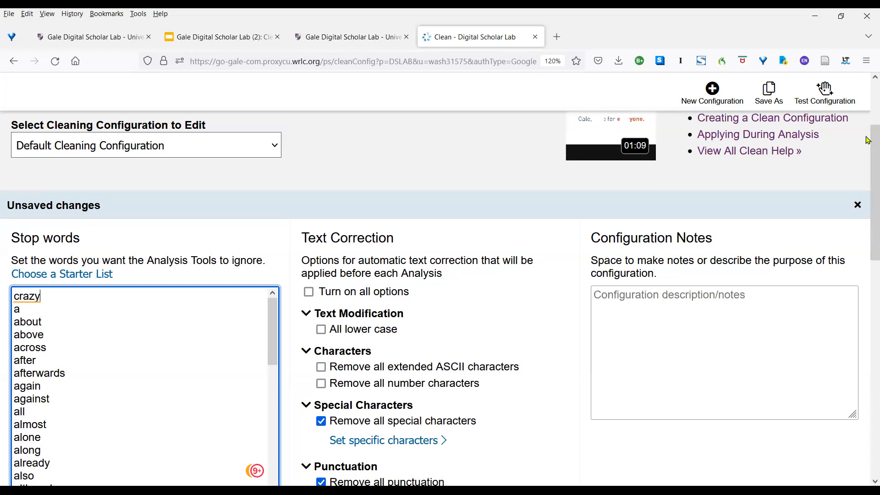
pyautogui.scroll(3, 867, 103)
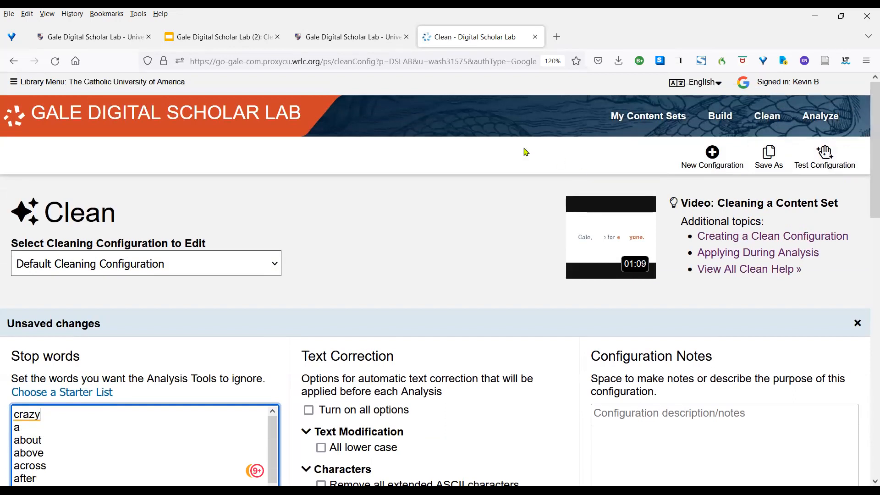
pyautogui.click(774, 163)
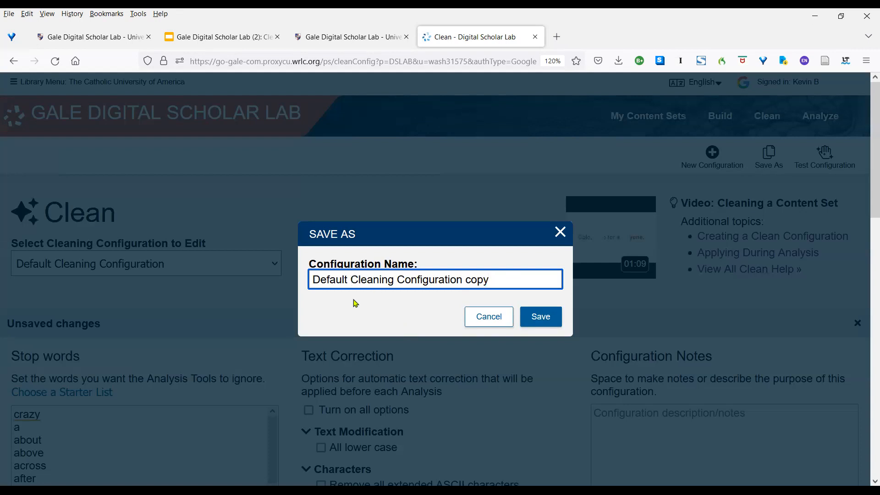
pyautogui.press('BackSpace')
pyautogui.press('BackSpace')
pyautogui.press('BackSpace')
pyautogui.press('BackSpace')
pyautogui.press('BackSpace')
pyautogui.press('BackSpace')
pyautogui.press('BackSpace')
pyautogui.press('BackSpace')
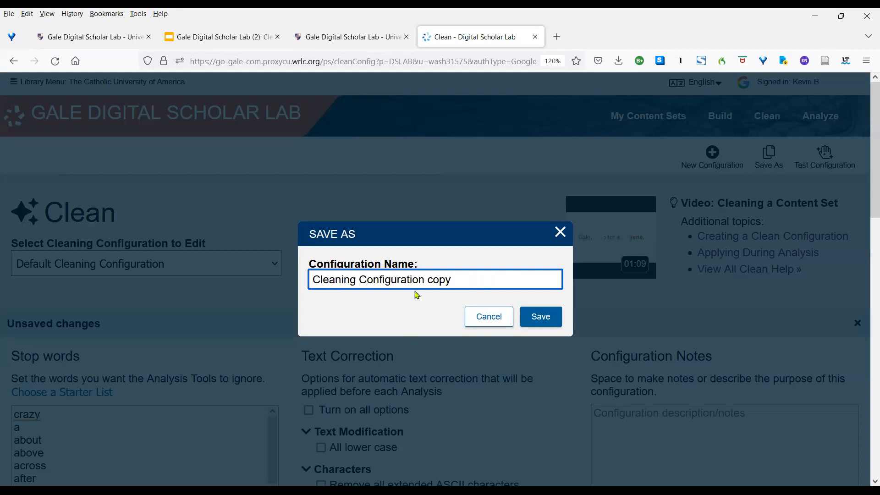
pyautogui.click(455, 283)
pyautogui.press('BackSpace')
pyautogui.press('BackSpace')
pyautogui.press('BackSpace')
pyautogui.press('BackSpace')
pyautogui.write('Nov 4')
pyautogui.click(539, 318)
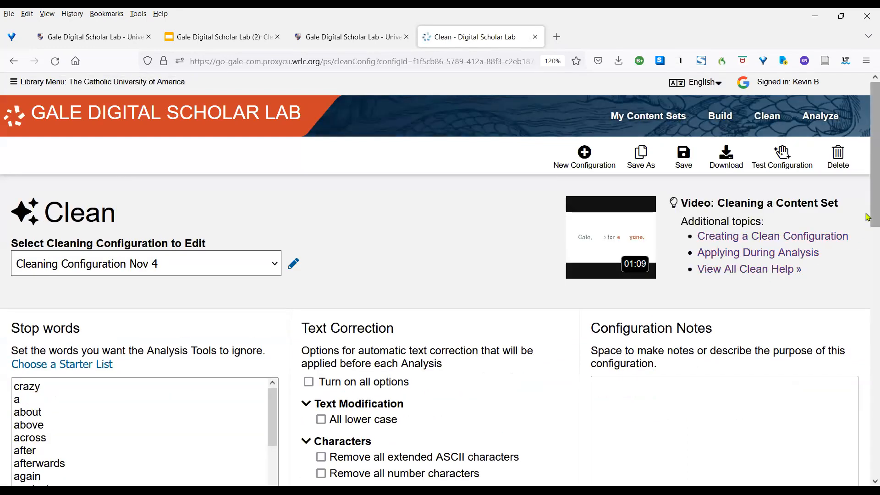
# Check the empty configuration notes area and save Cleaning Configuration Nov 4
pyautogui.moveTo(867, 225); pyautogui.dragTo(868, 286)
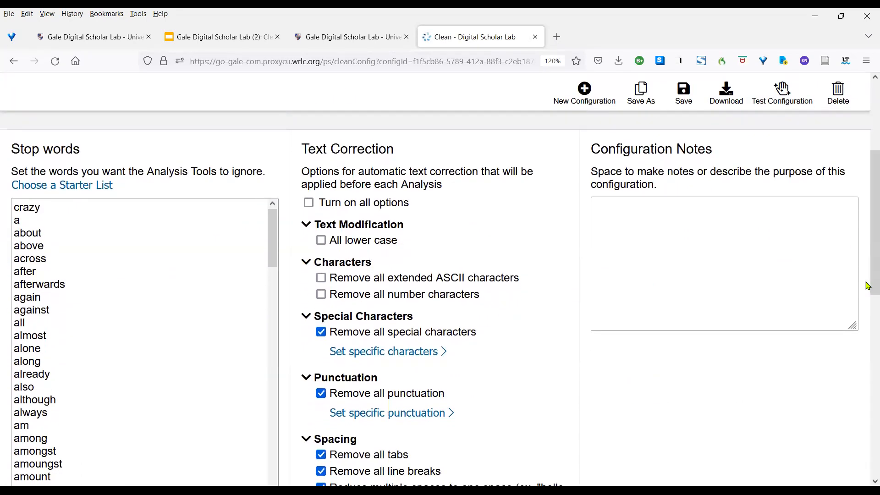
pyautogui.click(703, 219)
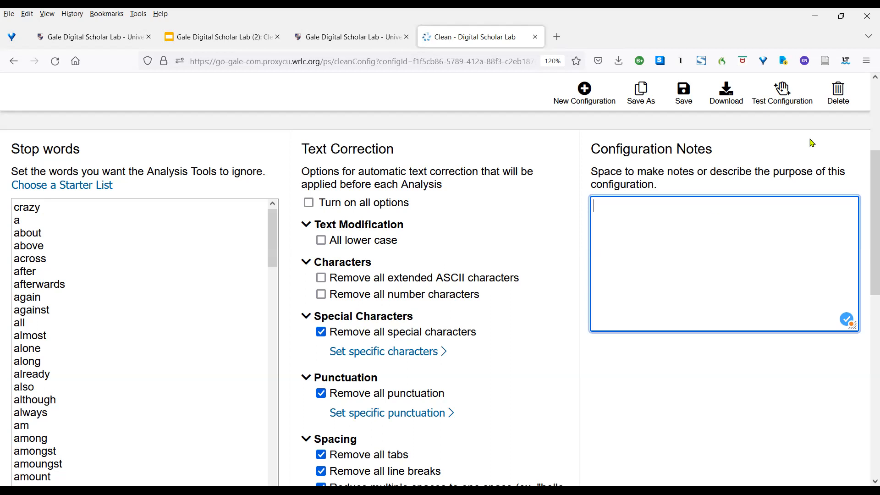
pyautogui.scroll(4, 867, 90)
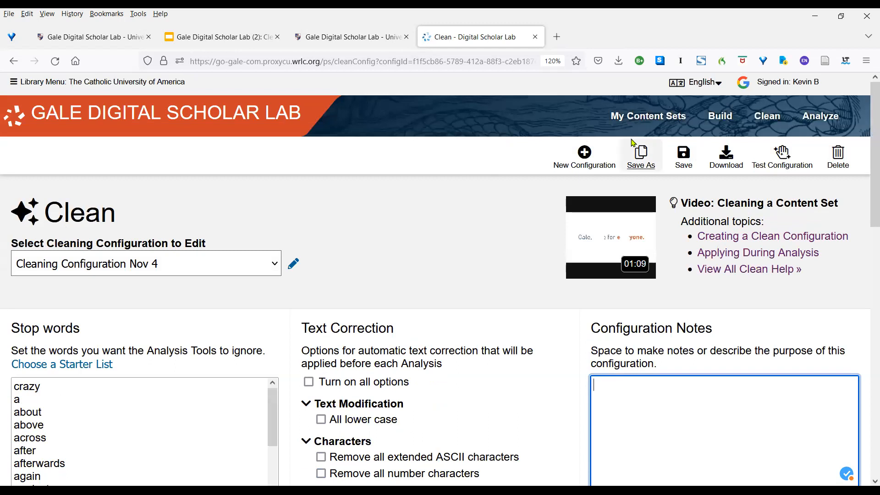
pyautogui.click(684, 163)
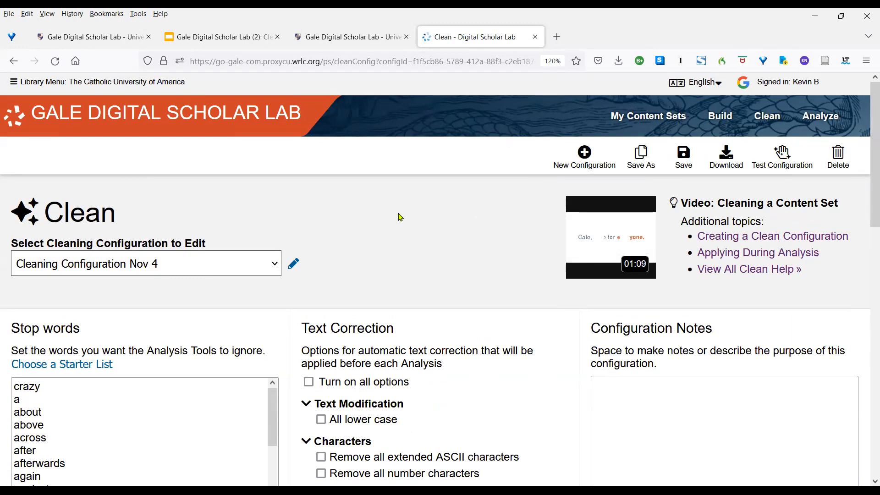
# Create a new cleaning configuration named "Northwest rebellion 1885 clean"
pyautogui.click(586, 168)
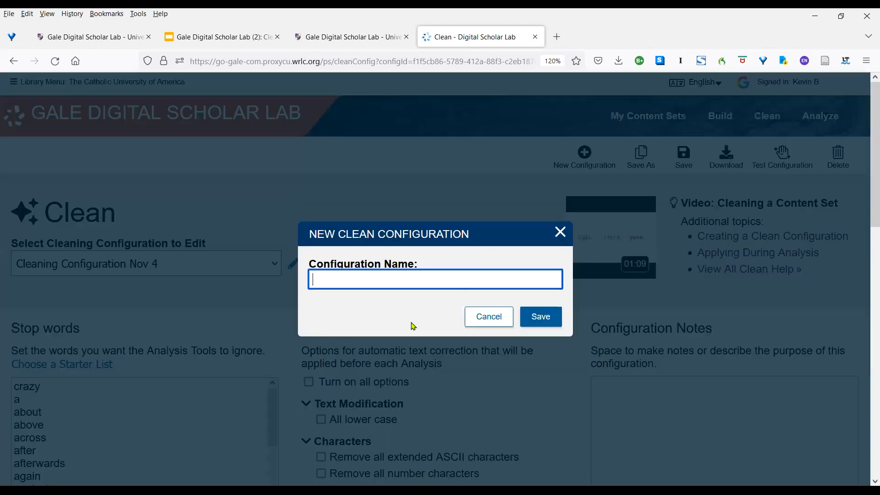
pyautogui.write('Northwest rebel')
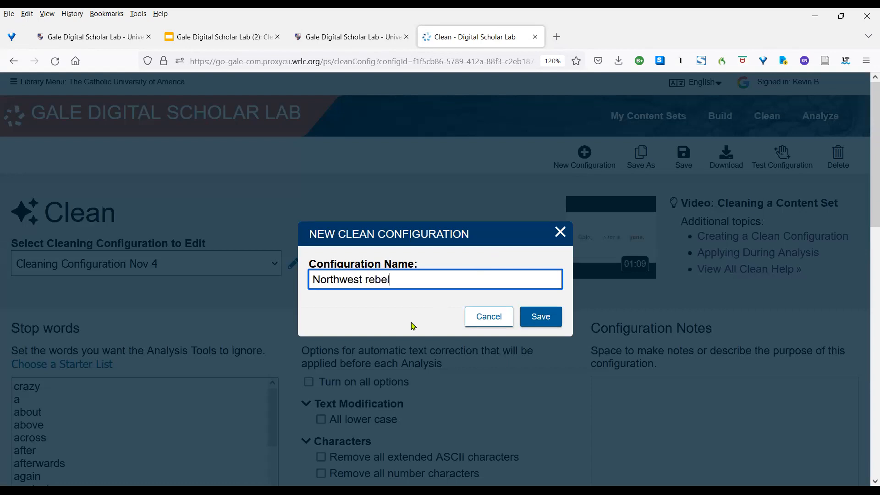
pyautogui.write('lion 1885 clean')
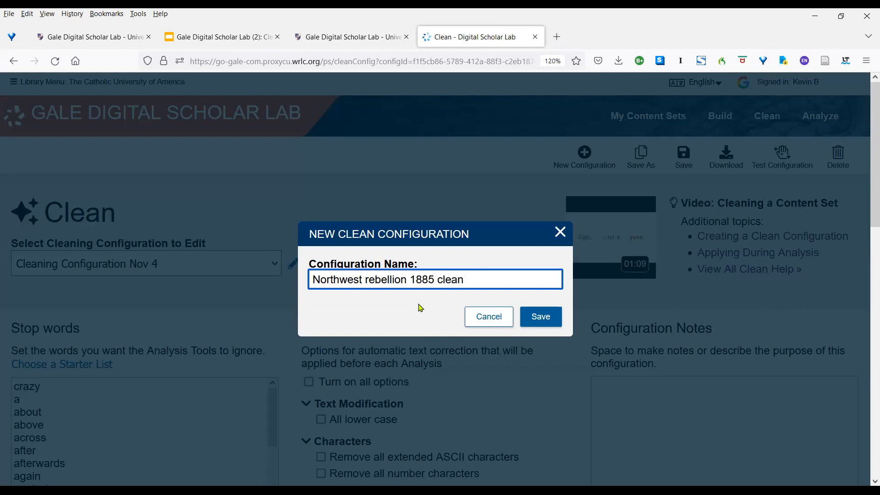
pyautogui.click(539, 319)
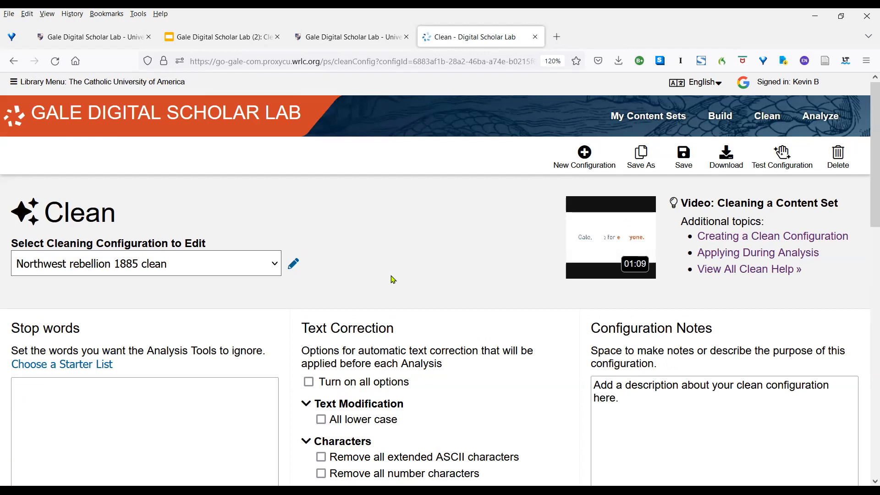
# Enable removal of all special characters and fill the stop words from the English starter list
pyautogui.moveTo(867, 218); pyautogui.dragTo(870, 337)
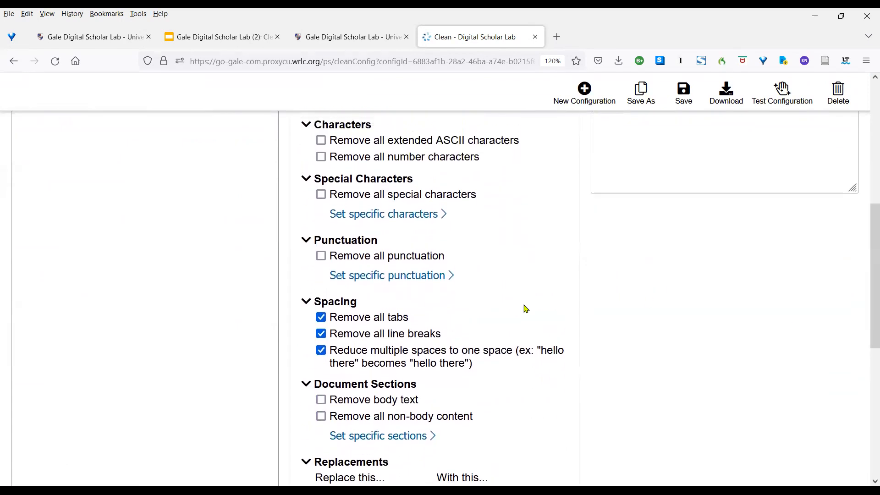
pyautogui.click(321, 194)
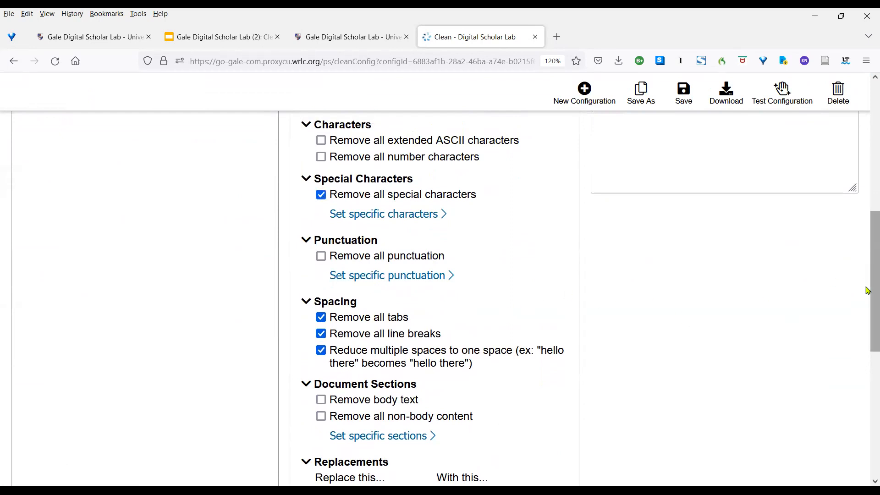
pyautogui.moveTo(868, 290); pyautogui.dragTo(855, 240)
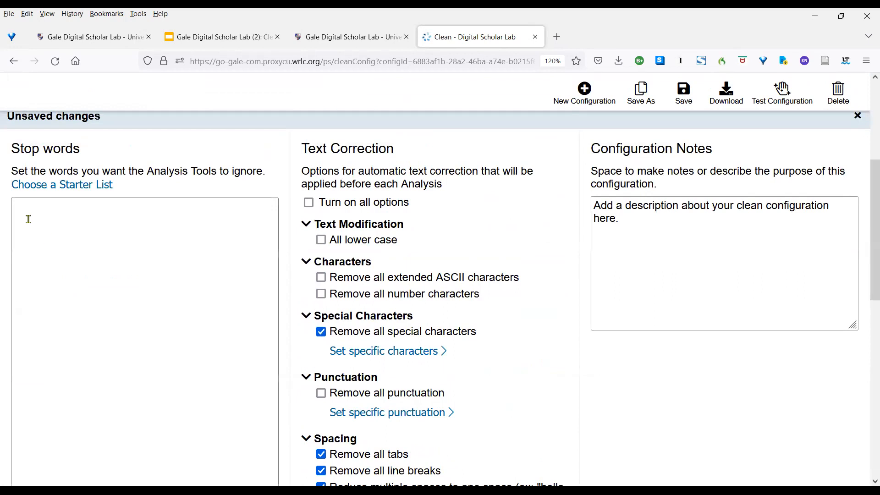
pyautogui.click(74, 188)
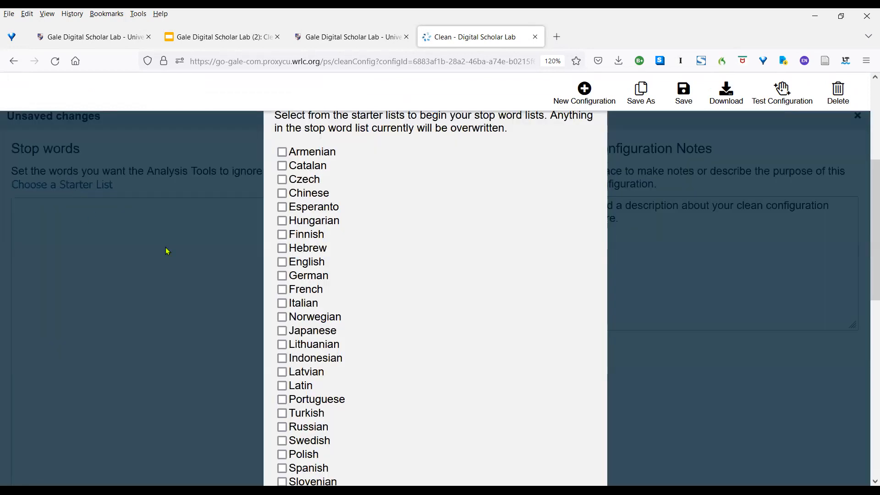
pyautogui.click(283, 264)
pyautogui.click(868, 444)
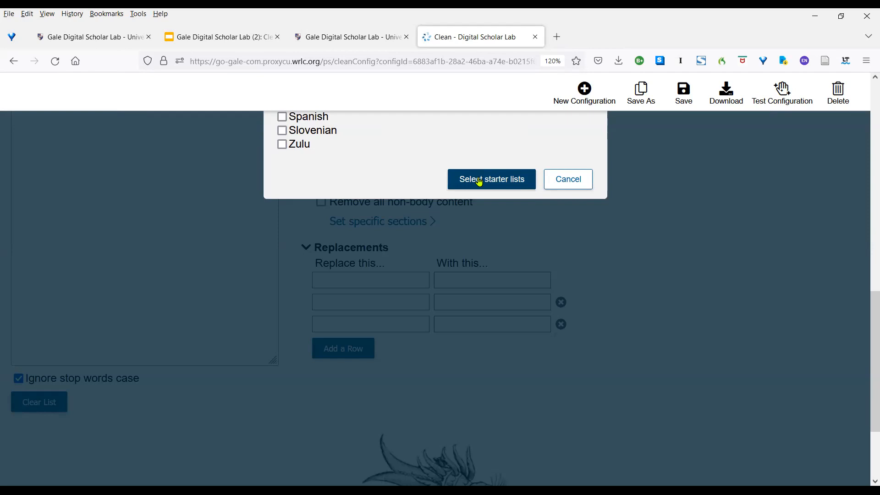
pyautogui.click(480, 181)
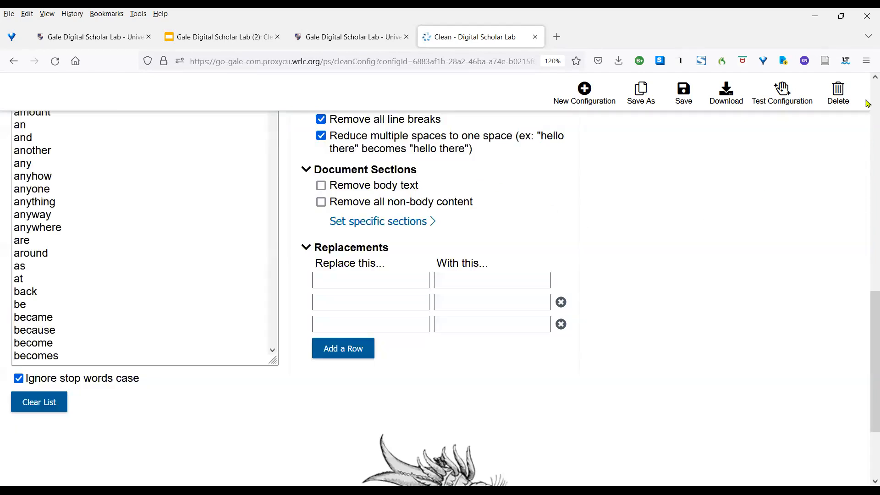
# Save the Northwest rebellion 1885 clean configuration, and open the save-as dialog without making a copy
pyautogui.scroll(12, 868, 103)
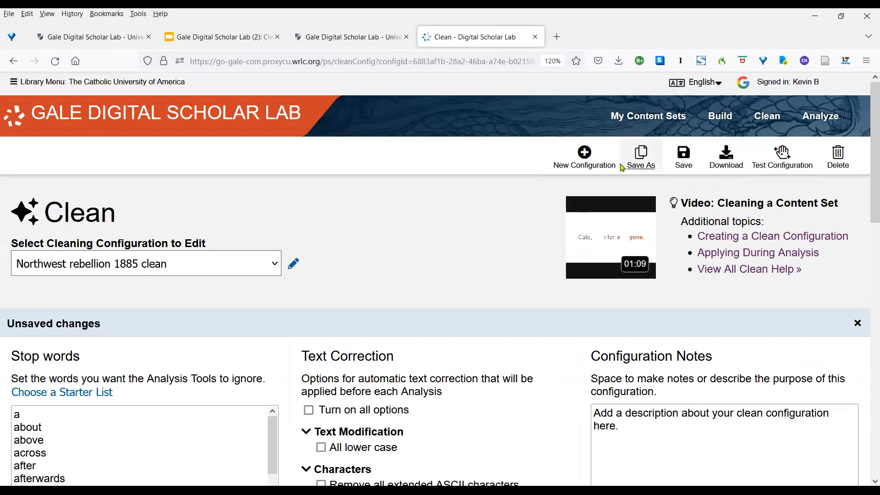
pyautogui.click(684, 164)
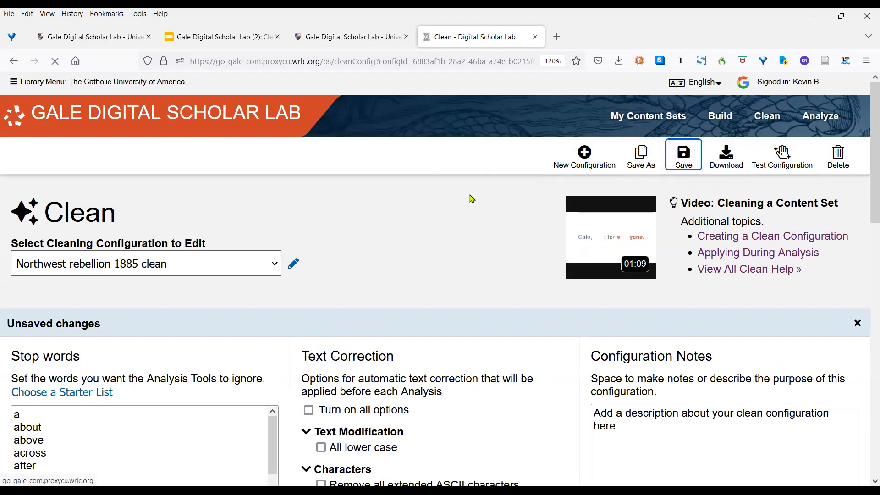
pyautogui.click(639, 157)
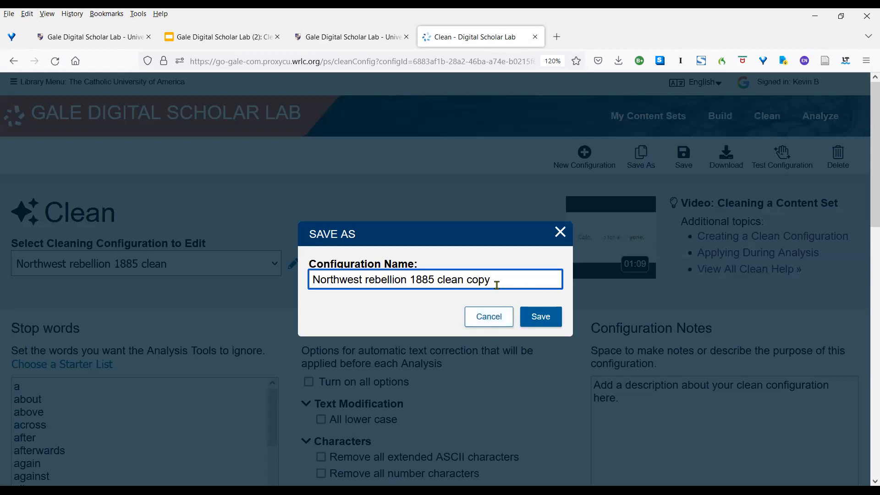
pyautogui.click(489, 317)
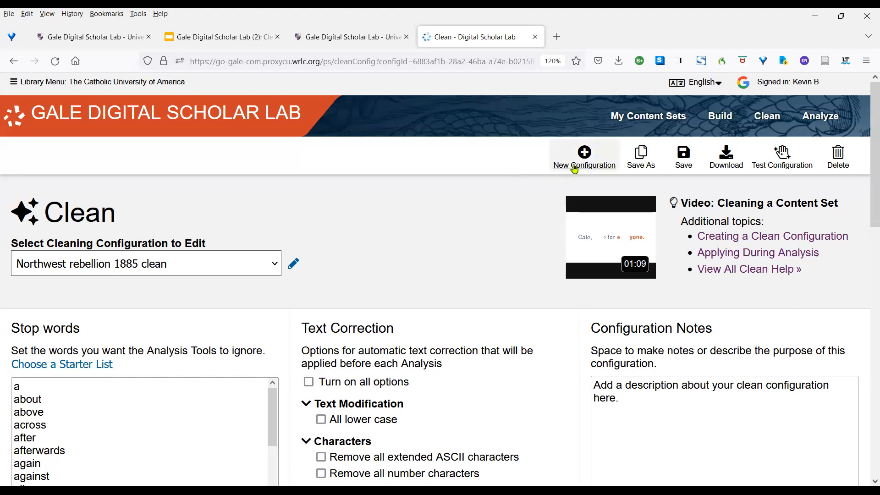
# Download the cleaning configuration as a CSV file and inspect its name, description and document section settings in Excel
pyautogui.click(725, 160)
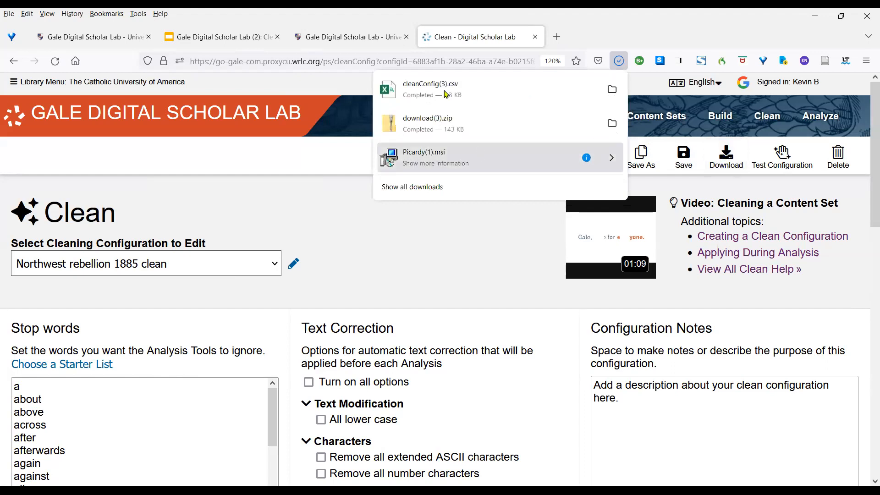
pyautogui.click(459, 92)
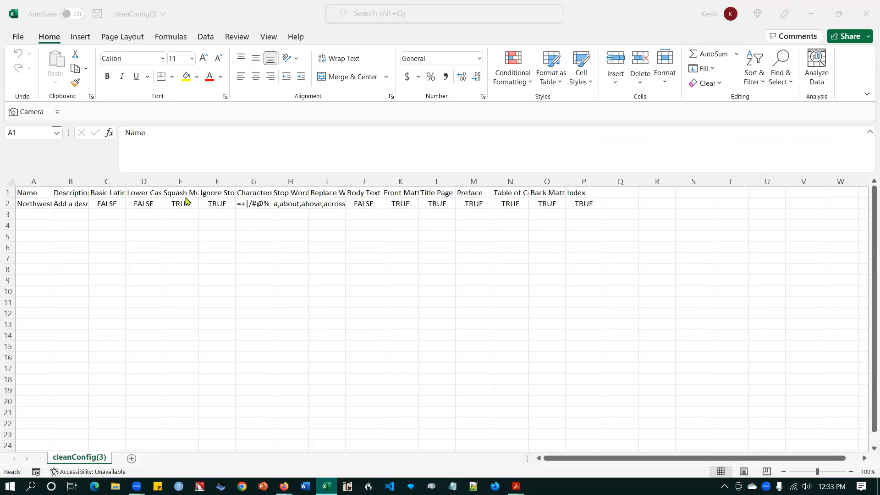
pyautogui.click(43, 210)
pyautogui.click(37, 205)
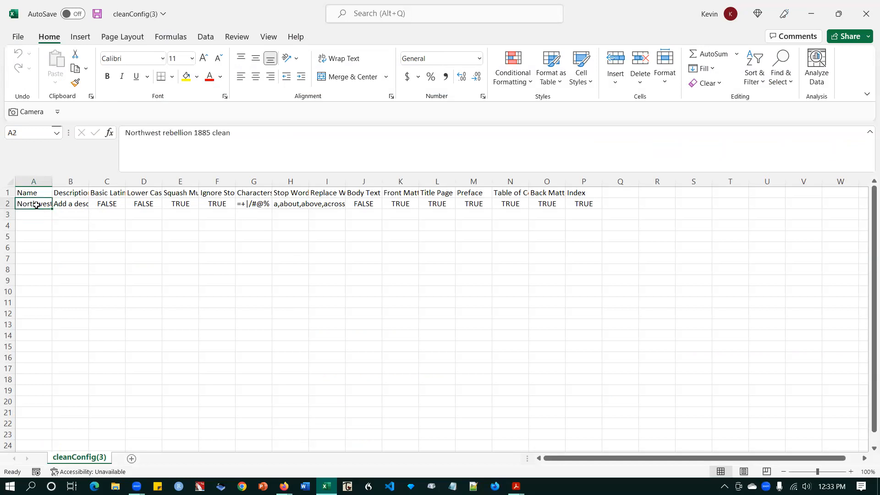
pyautogui.click(66, 204)
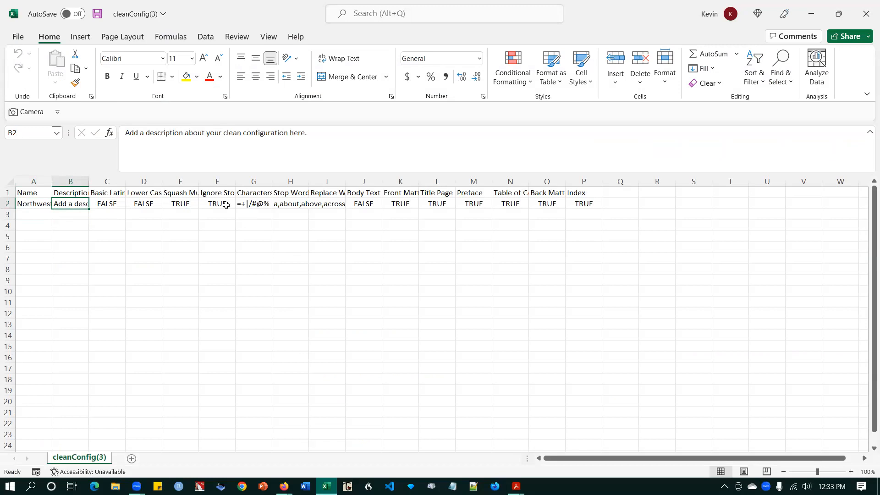
pyautogui.click(367, 195)
pyautogui.click(367, 204)
pyautogui.click(392, 195)
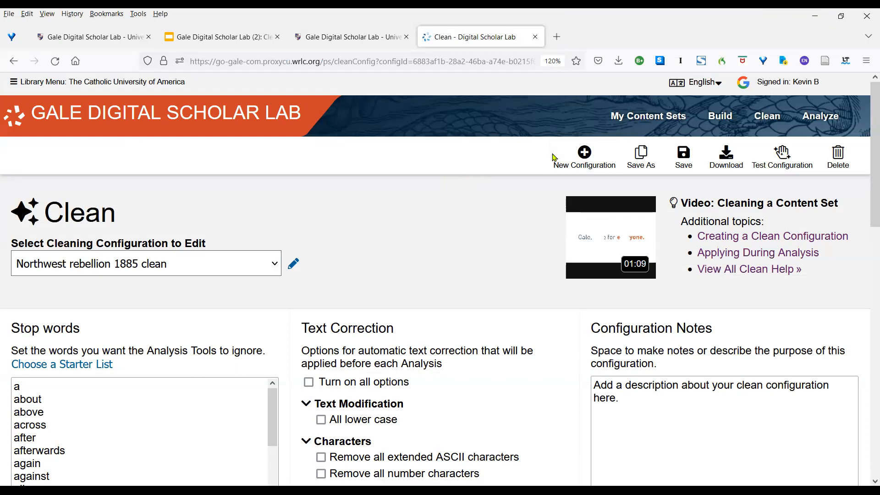
# Test the cleaning configuration on the NorthWest Rebellion 1885 Nov 4 content set
pyautogui.click(782, 157)
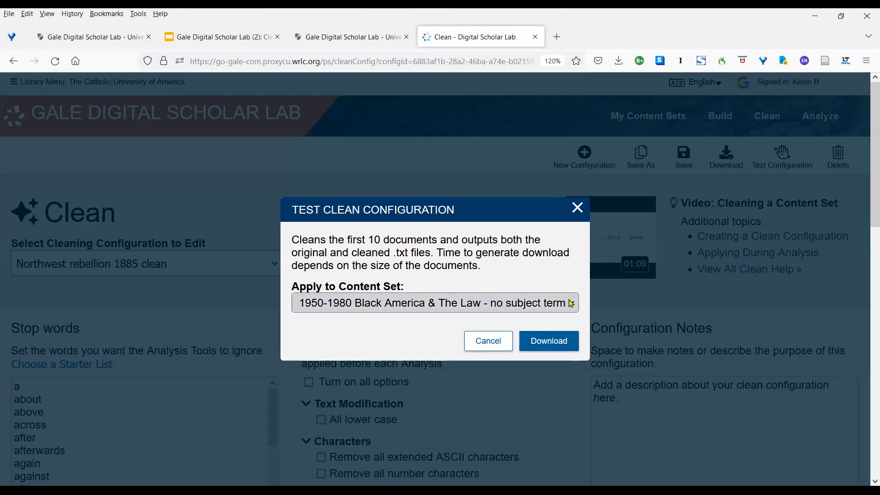
pyautogui.click(571, 304)
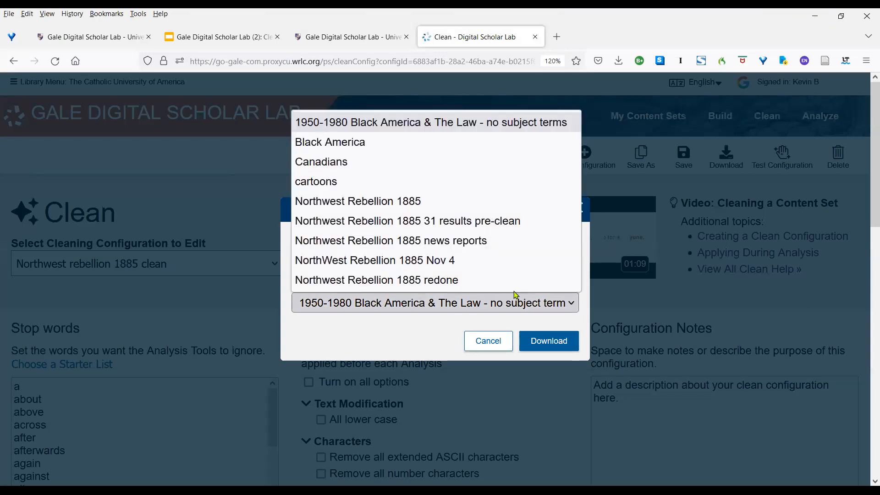
pyautogui.click(449, 261)
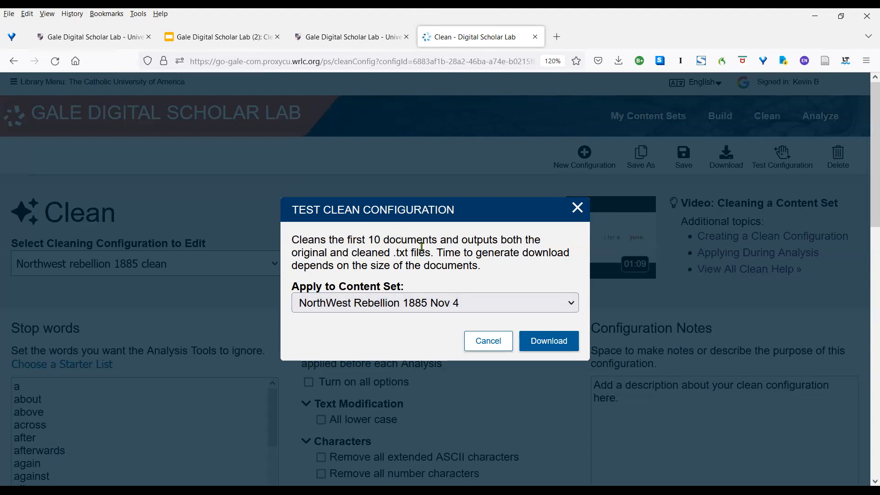
pyautogui.click(555, 346)
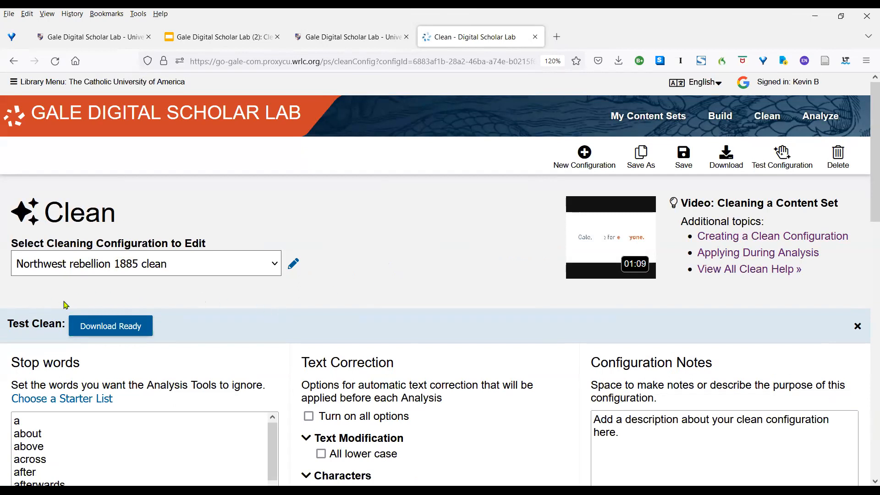
# Download the test results, open download(4).zip and start extracting all its files
pyautogui.click(130, 329)
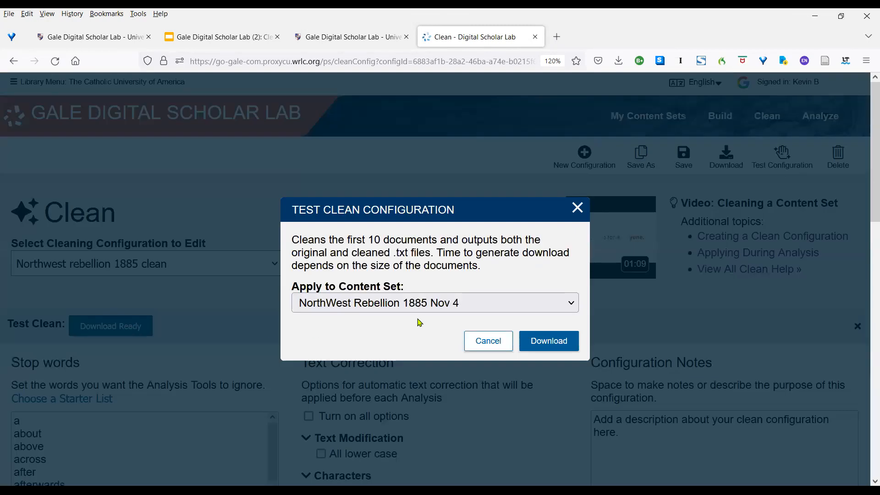
pyautogui.click(554, 342)
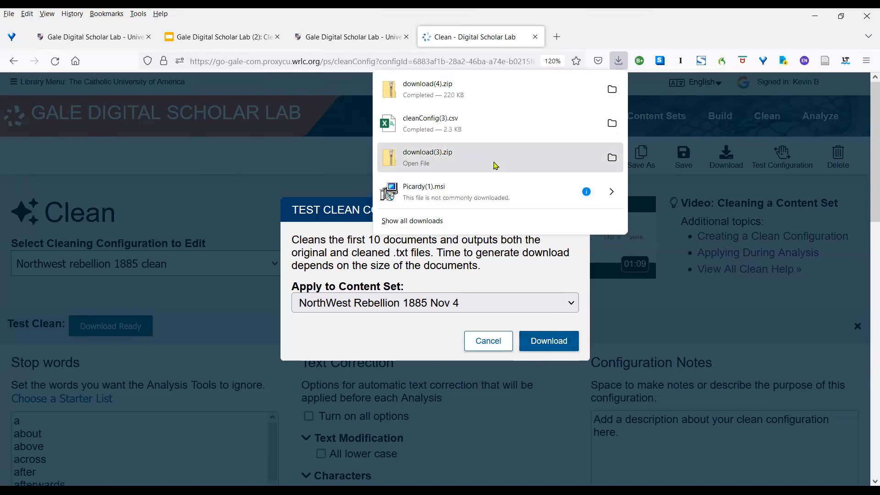
pyautogui.click(449, 90)
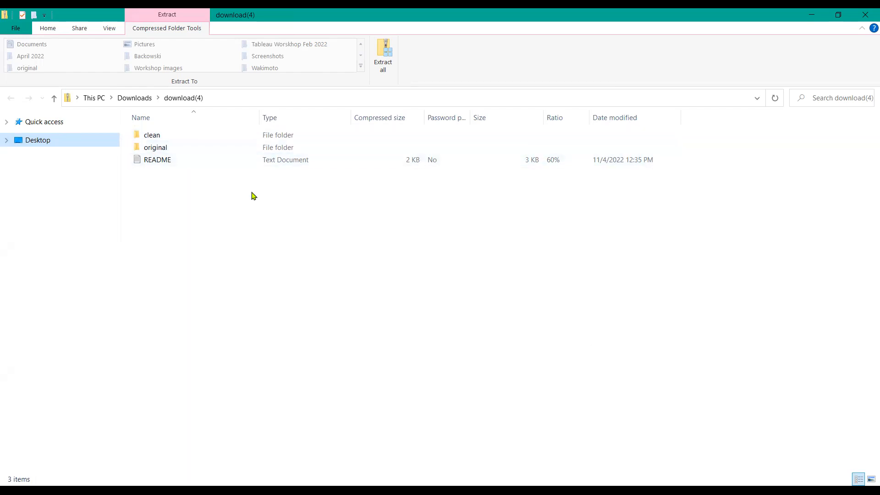
pyautogui.click(380, 54)
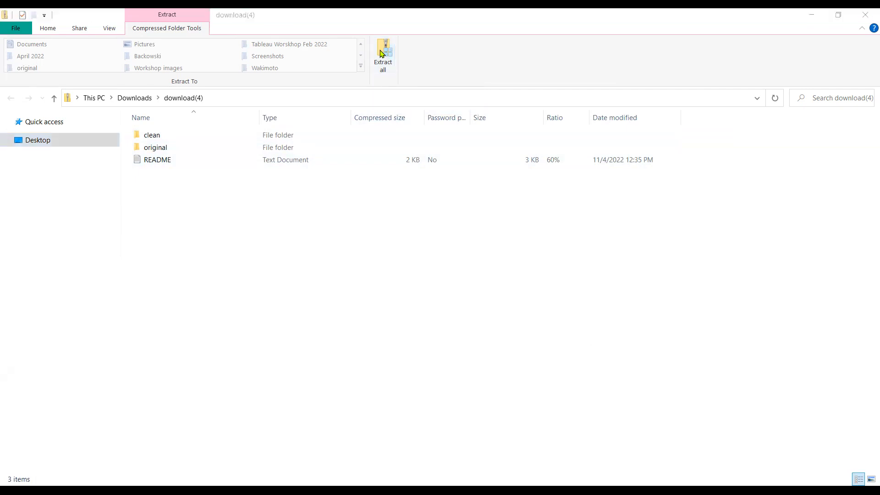
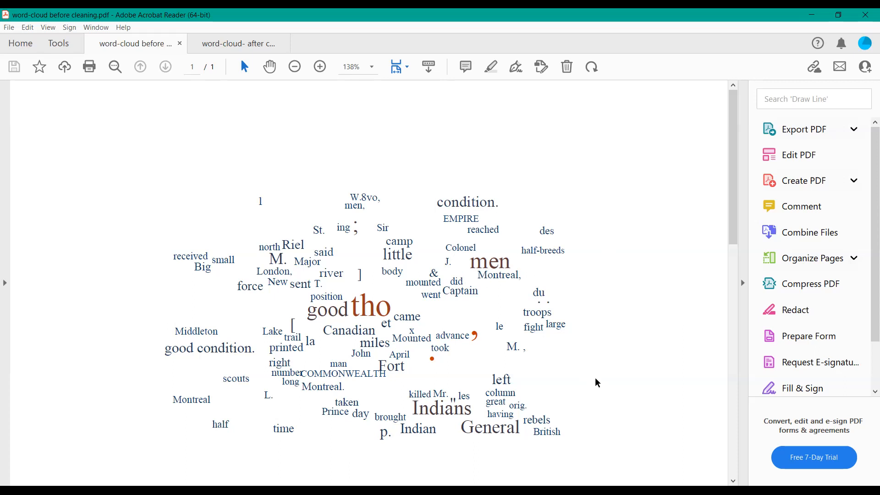
# Compare the word clouds from before and after cleaning in Acrobat Reader, and close the test dialog in the browser
pyautogui.click(239, 43)
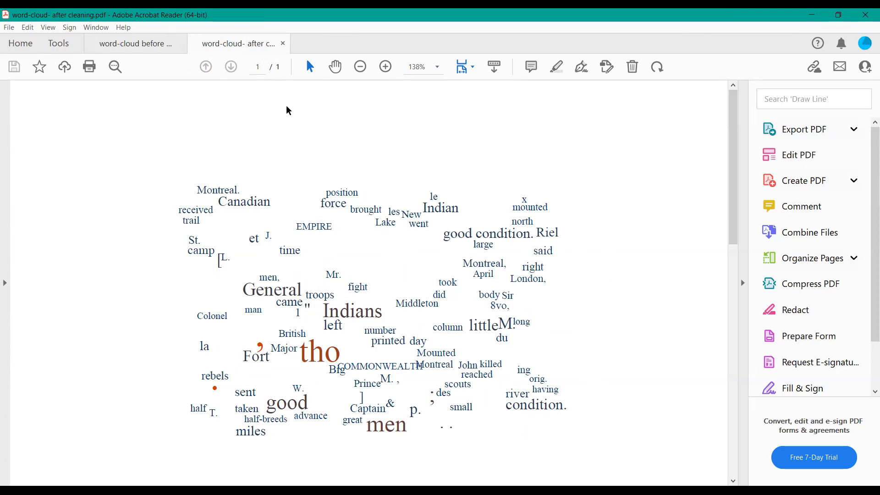
pyautogui.click(145, 47)
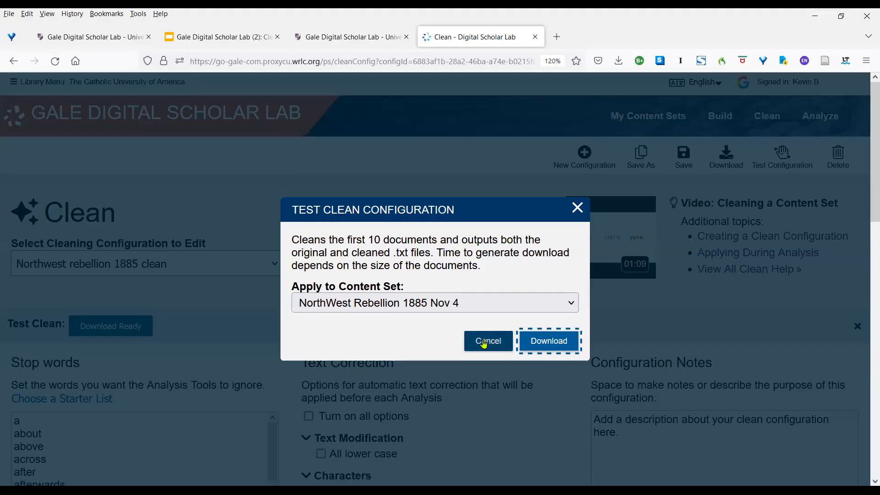
pyautogui.click(482, 341)
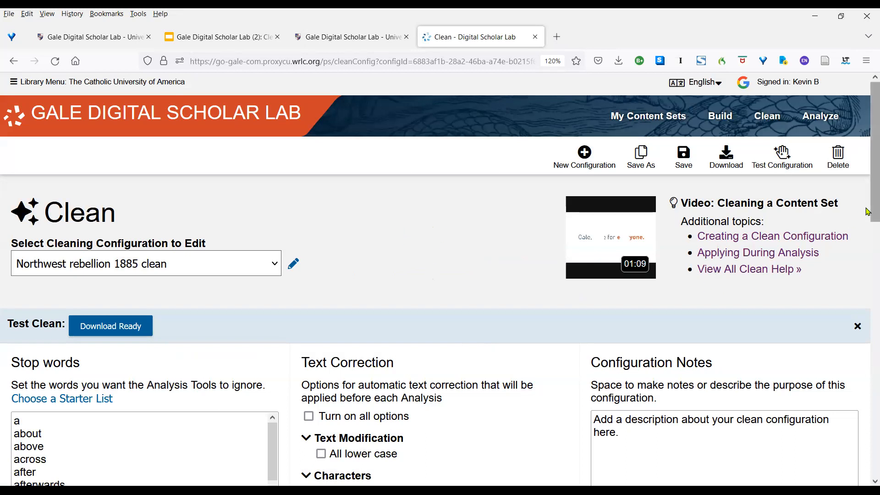
pyautogui.moveTo(867, 212)
pyautogui.mouseDown()
pyautogui.moveTo(867, 255)
pyautogui.moveTo(868, 198)
pyautogui.mouseUp()
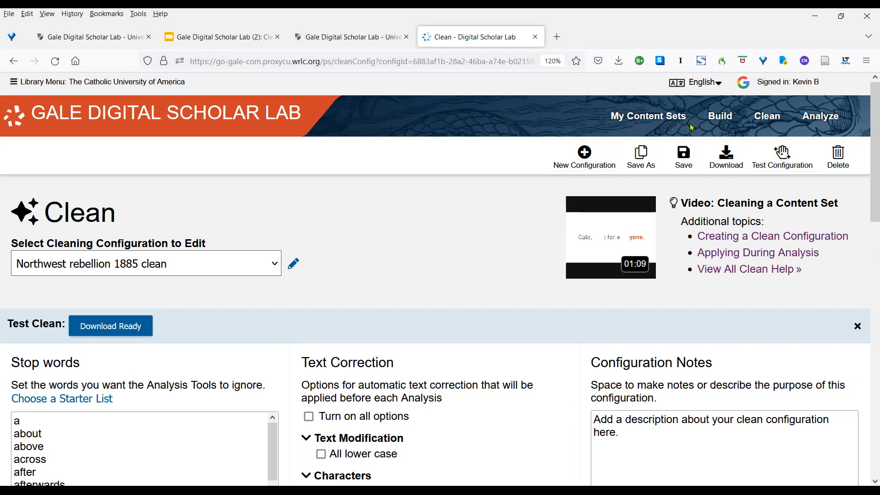
# Run Sentiment Analysis with the default setup on the NorthWest Rebellion 1885 Nov 4 content set
pyautogui.click(824, 120)
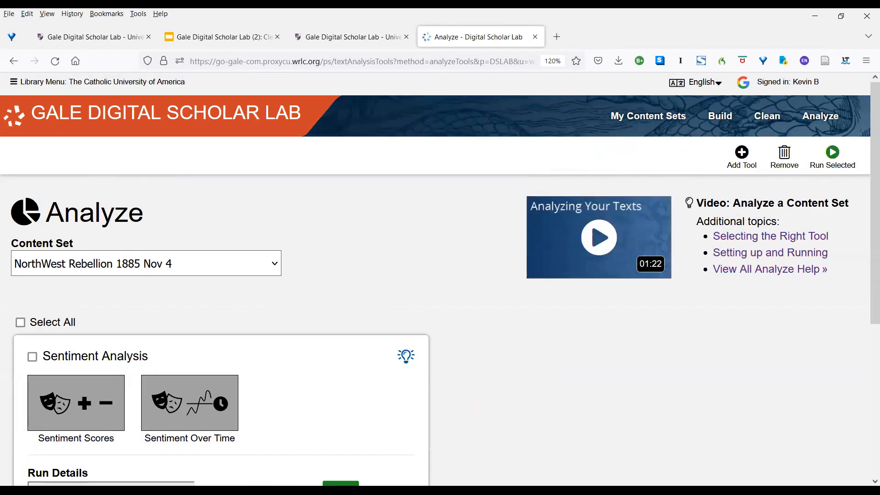
pyautogui.scroll(-1, 440, 279)
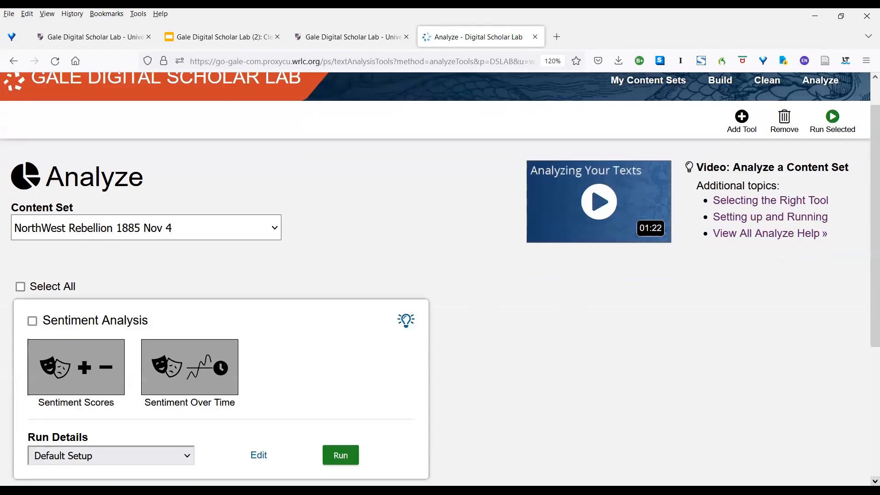
pyautogui.scroll(-1, 440, 277)
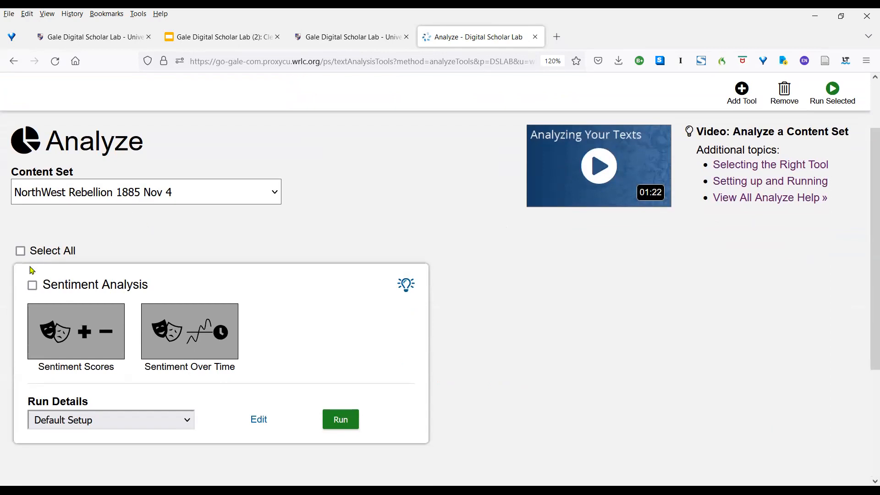
pyautogui.click(33, 286)
pyautogui.click(341, 421)
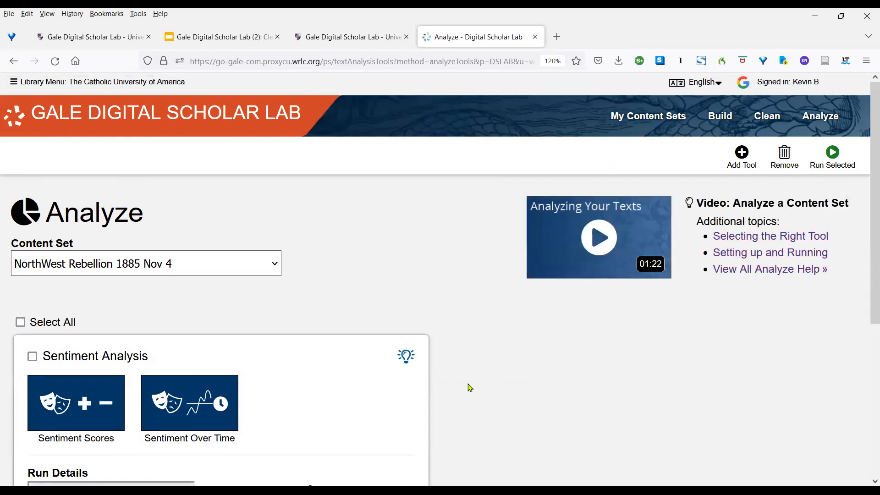
# Open the Sentiment Analysis results and examine individual documents in the sentiment scores chart
pyautogui.scroll(-3, 372, 338)
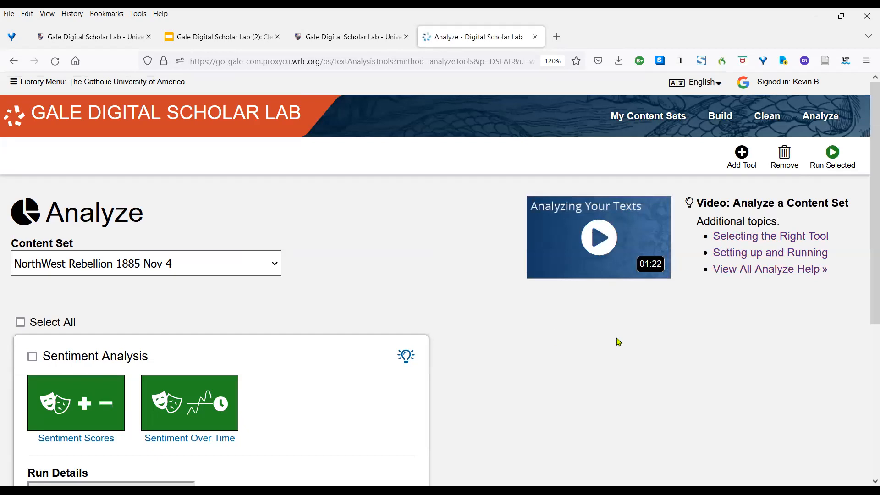
pyautogui.click(875, 482)
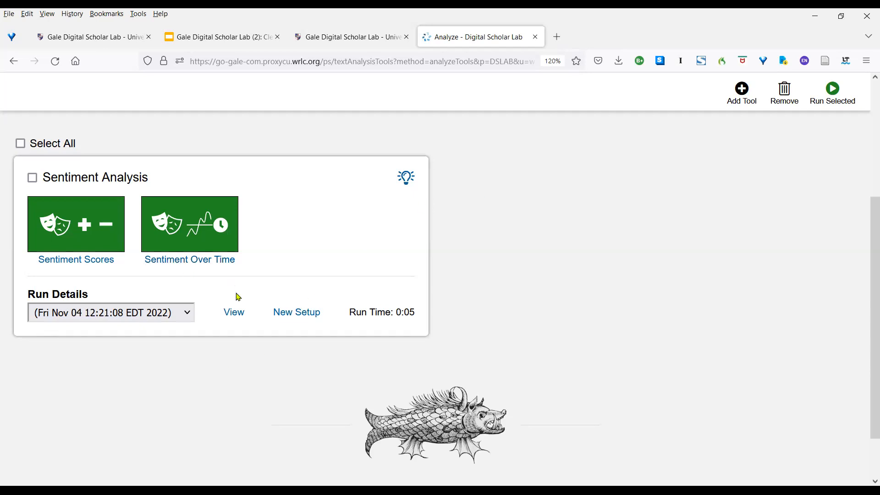
pyautogui.click(234, 314)
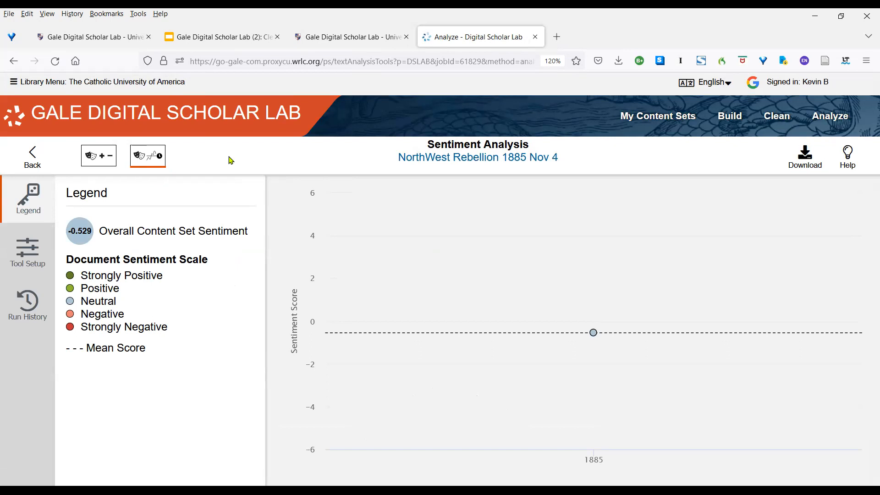
pyautogui.click(109, 164)
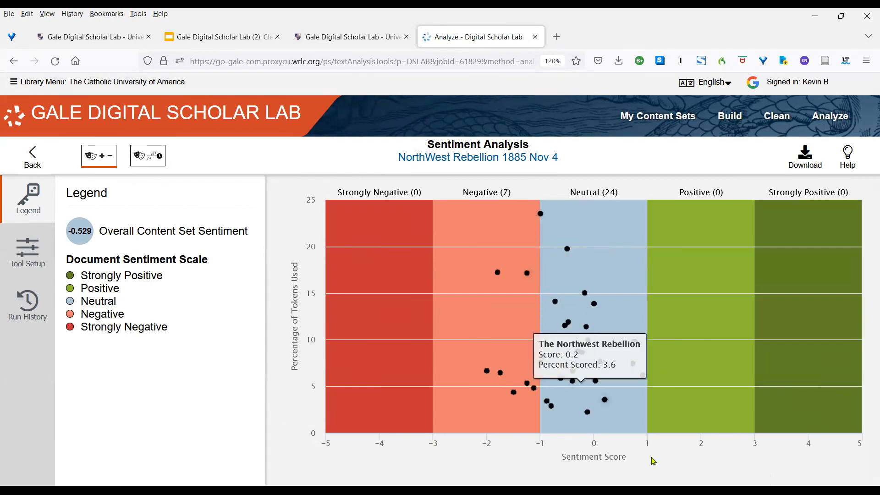
pyautogui.moveTo(577, 268)
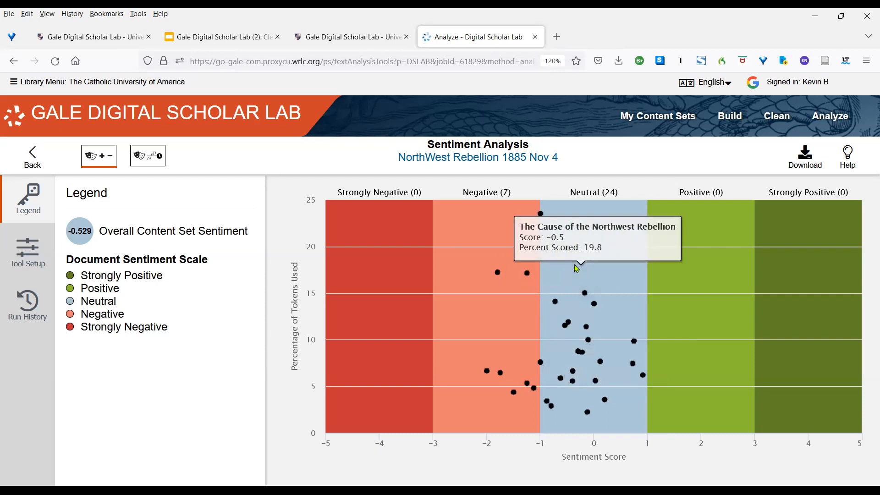
pyautogui.moveTo(541, 218)
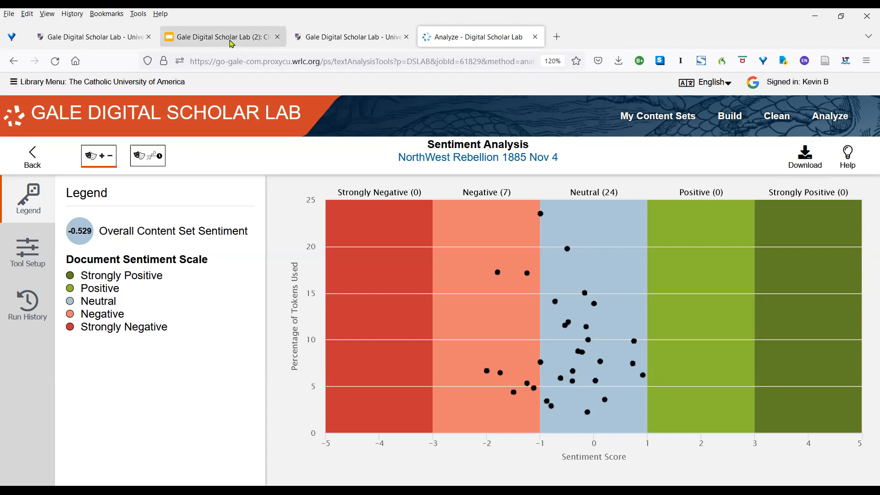
# Switch to the Gale Digital Scholar Lab presentation in Google Slides
pyautogui.click(231, 42)
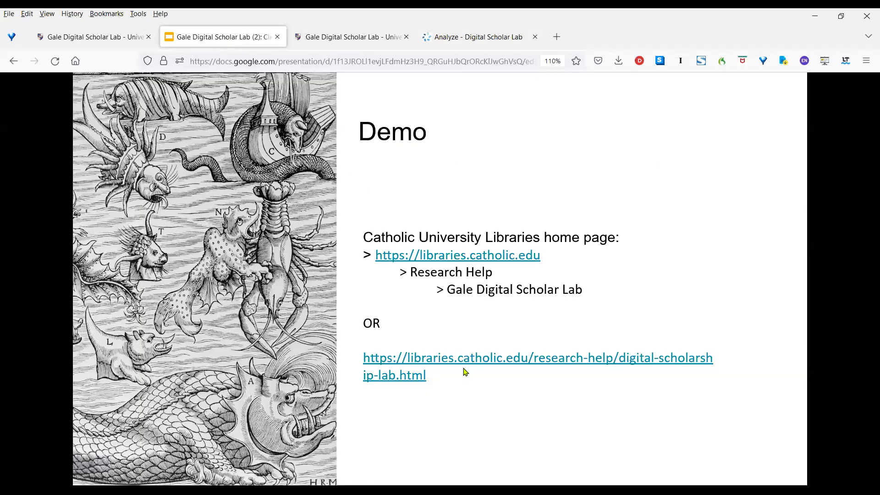